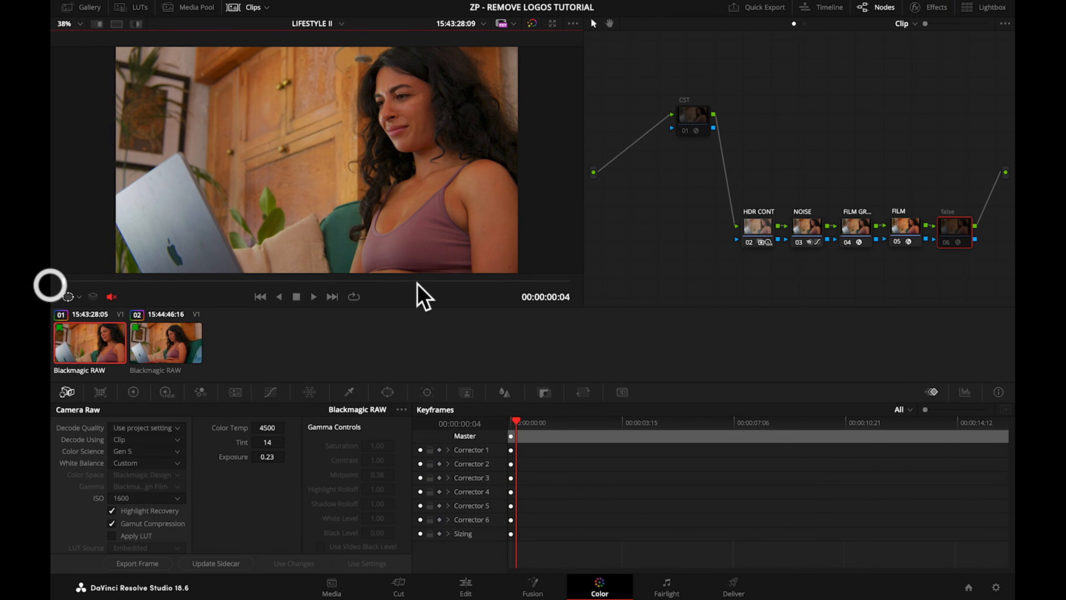
drag(745, 178, 938, 239)
drag(865, 234, 867, 235)
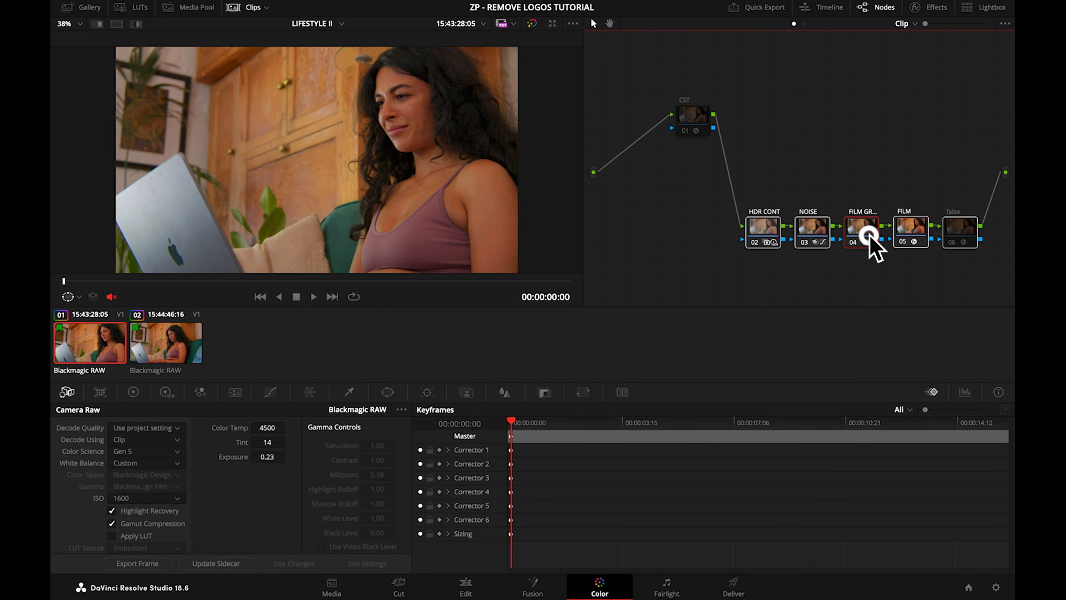
mouse_move(696, 117)
mouse_down()
mouse_move(691, 134)
mouse_move(714, 119)
mouse_up()
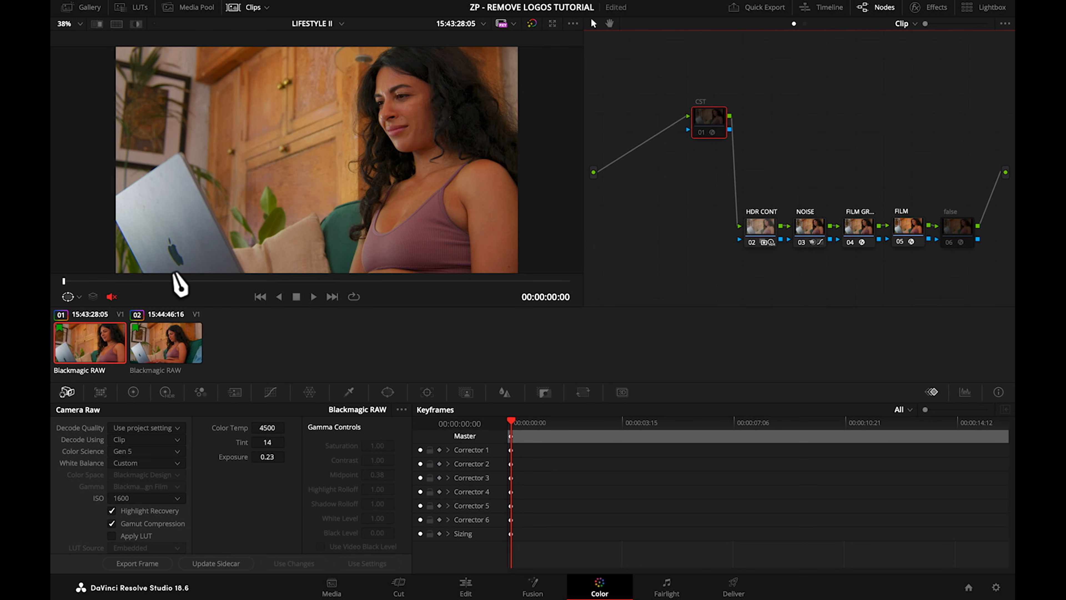
- Insert two serial nodes before the CST node and spread them apart in the node graph
click(712, 128)
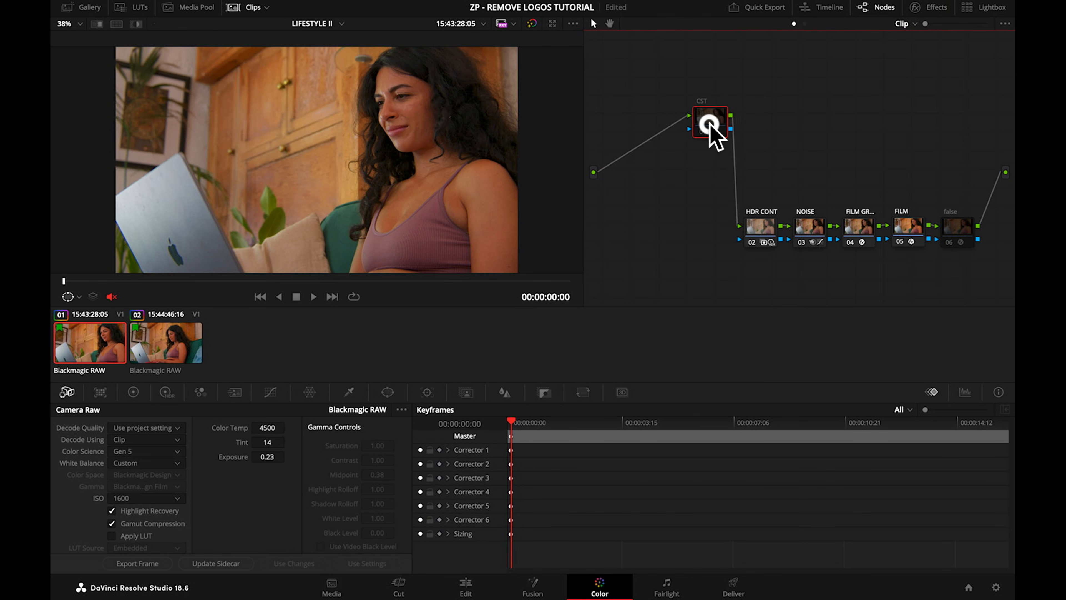
key(shift+s)
key(shift+s)
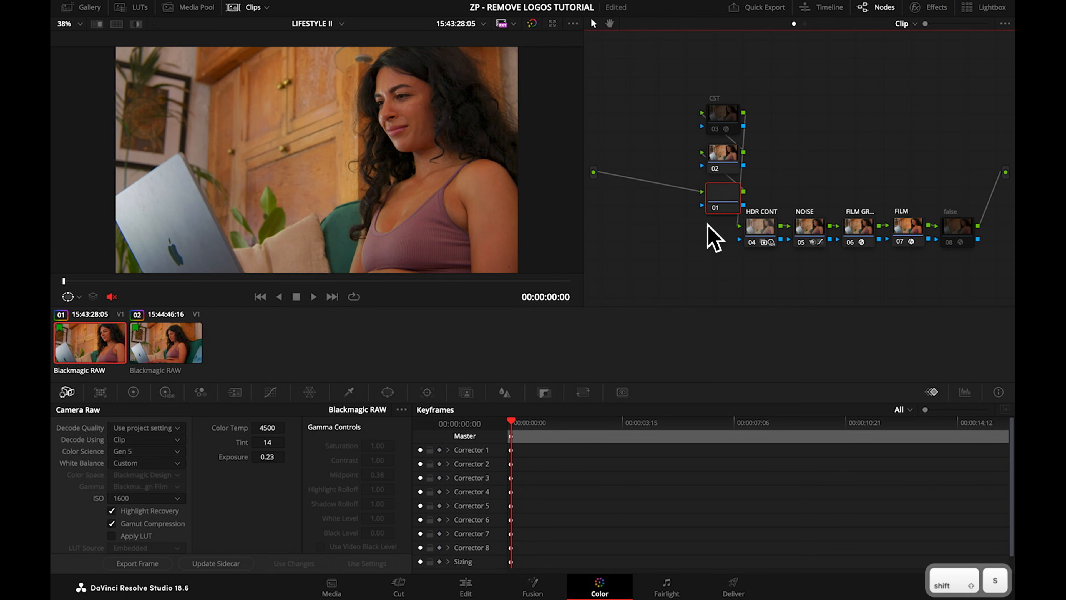
drag(711, 159, 646, 165)
drag(727, 118, 749, 110)
- Combine the two new nodes into a compound node and move the CST node farther from it
drag(657, 166, 664, 154)
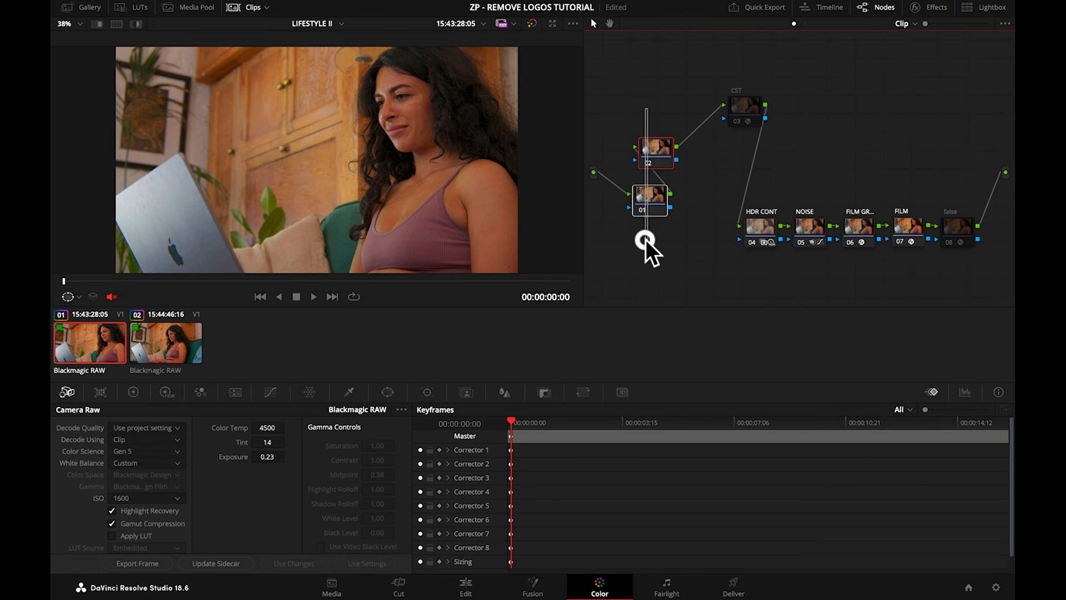
right_click(655, 156)
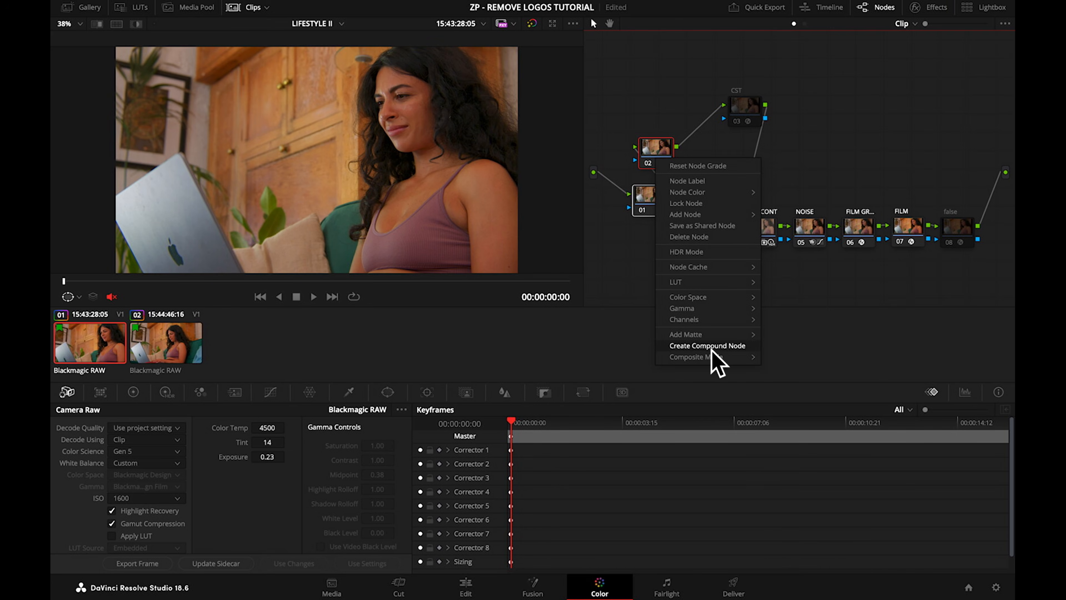
click(735, 347)
drag(732, 112, 757, 109)
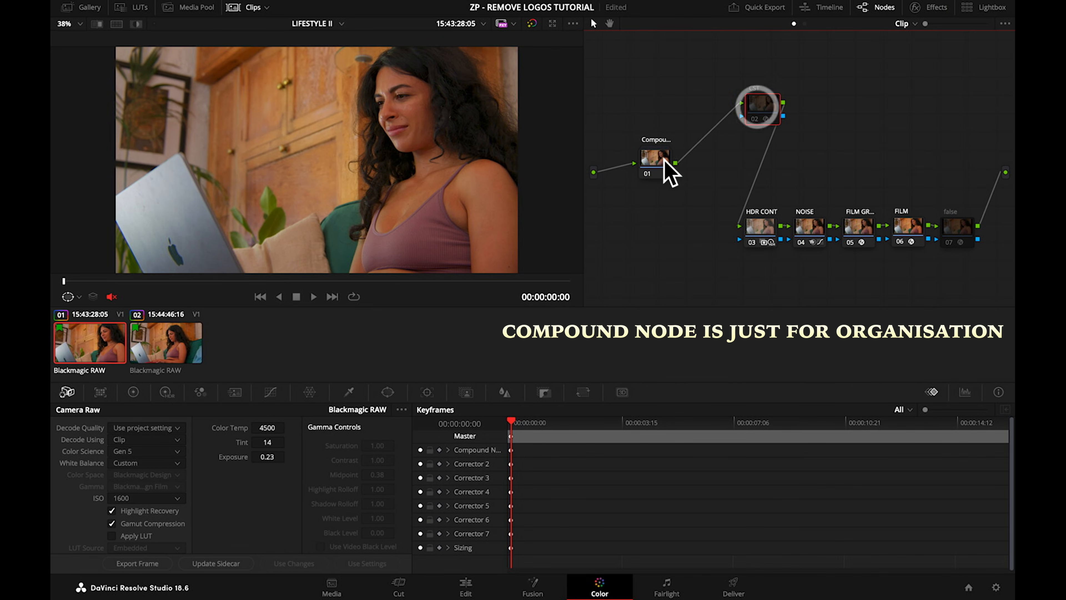
- Show the contents of the compound node and move node 02 well clear of node 01
click(654, 162)
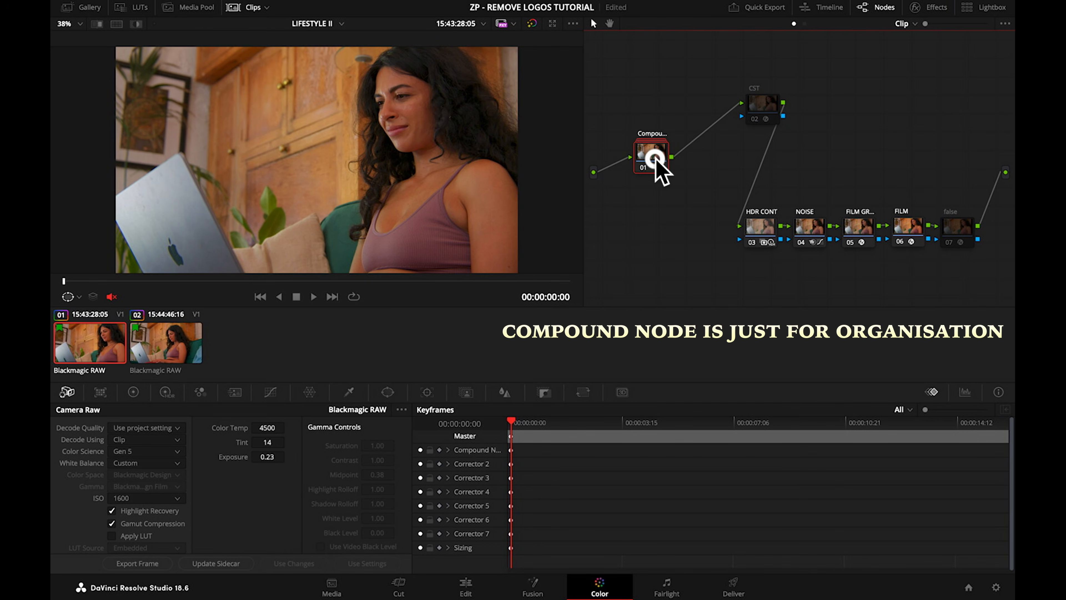
right_click(656, 160)
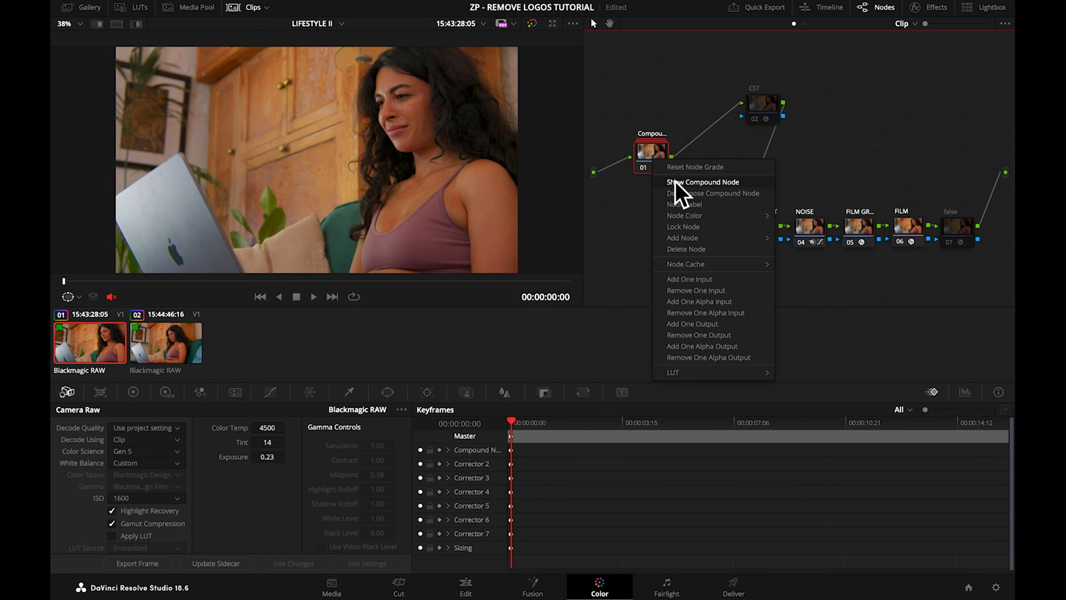
click(697, 181)
drag(678, 149, 781, 140)
- Line up the two inner nodes and link node 01's key output to node 02's key input
drag(677, 197, 653, 153)
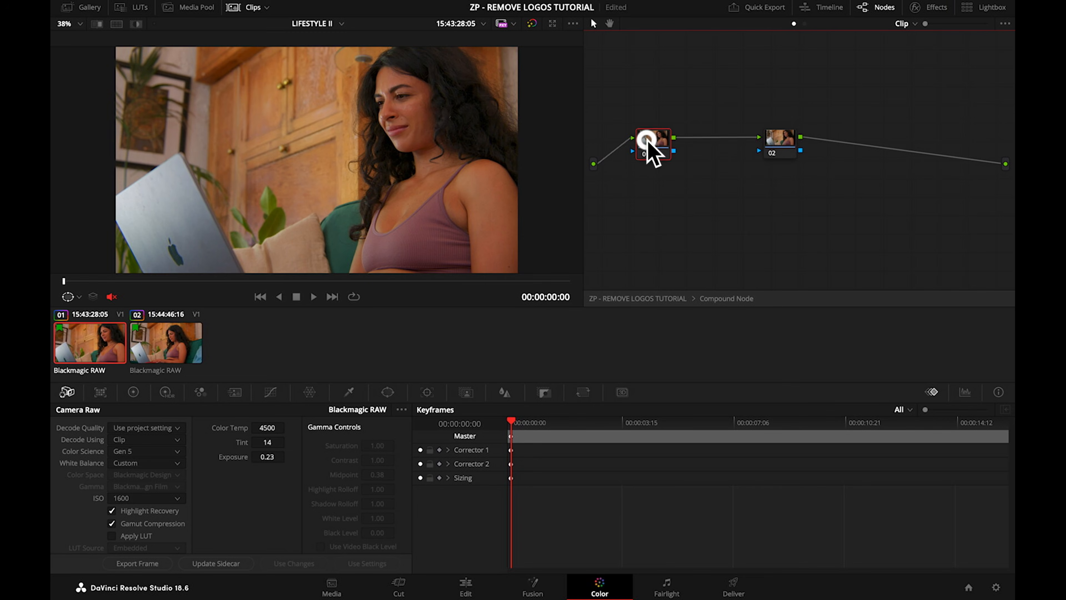
drag(783, 149, 781, 137)
drag(656, 145, 758, 138)
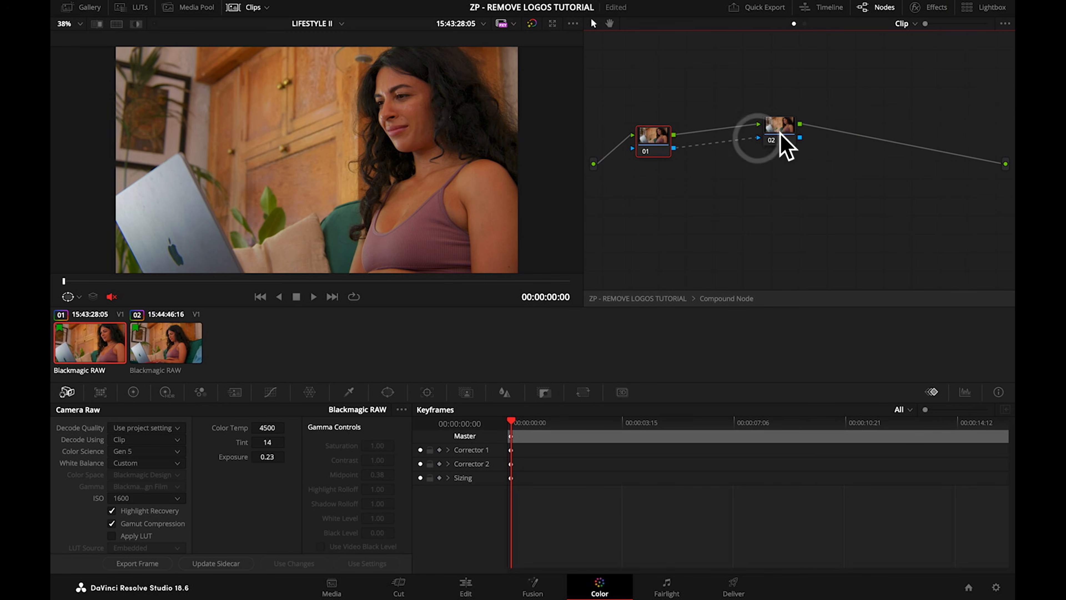
- Draw a closed curve window around the Apple logo on the laptop lid in node 01
click(387, 392)
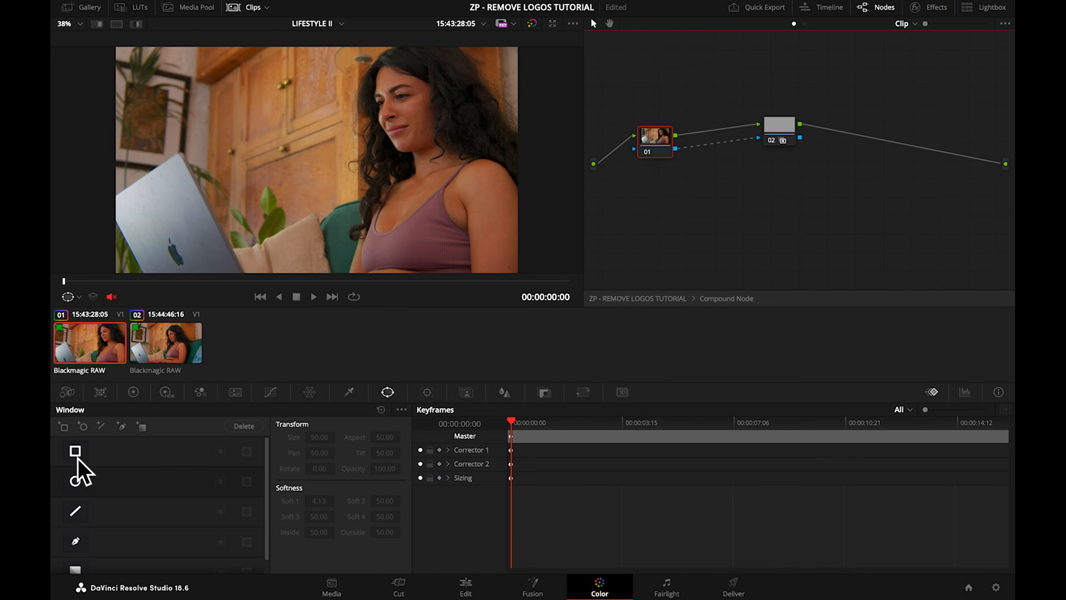
click(76, 542)
click(161, 240)
click(168, 267)
click(184, 269)
click(191, 261)
click(176, 224)
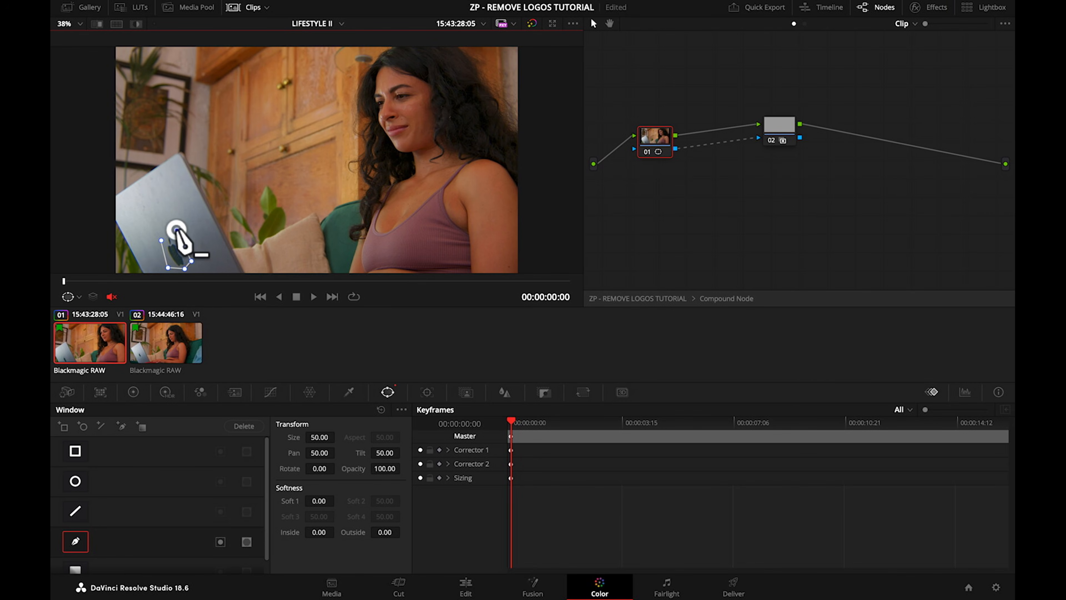
click(161, 240)
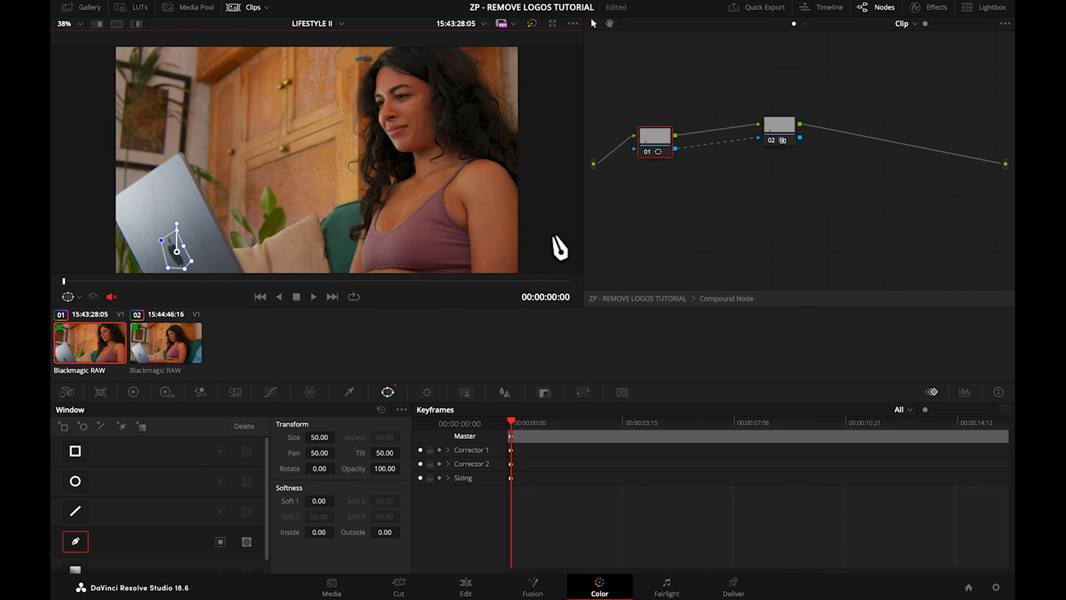
drag(661, 150, 662, 147)
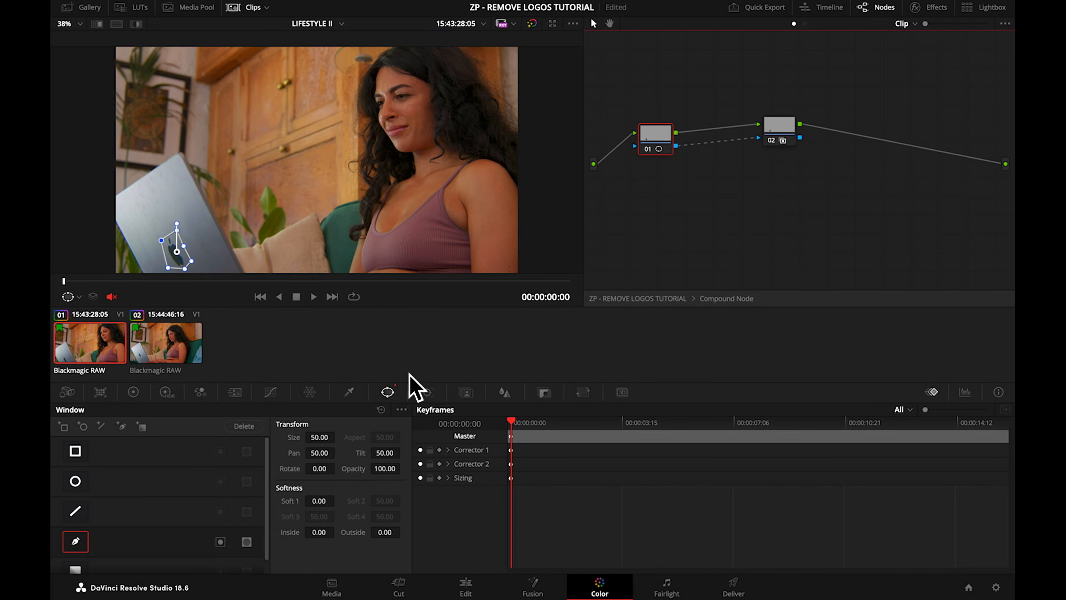
- Play the clip from the start to check playback speed and return to the first frame
click(67, 281)
key(space)
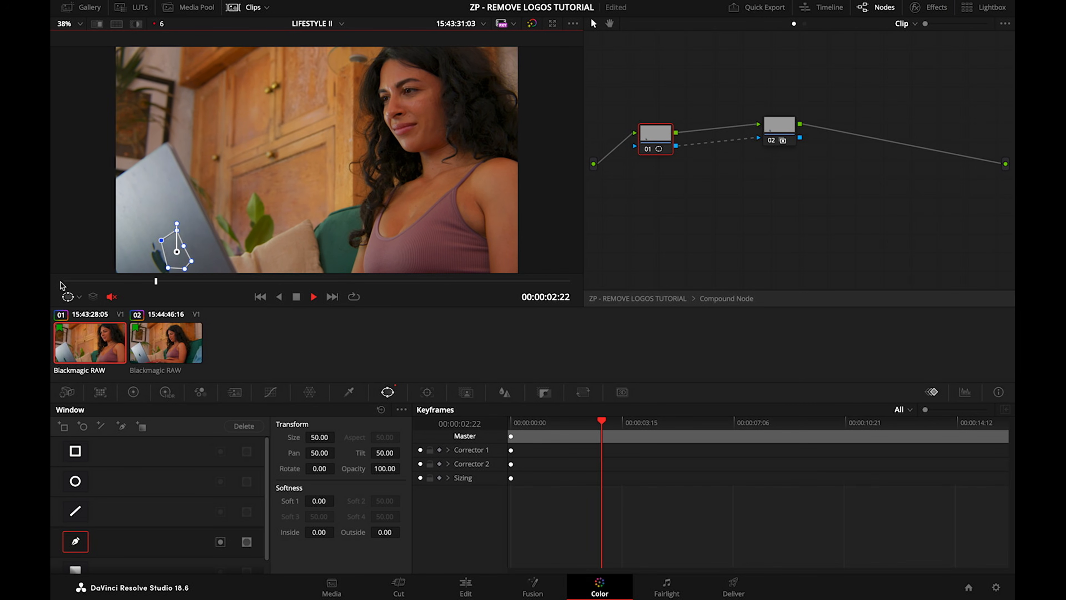
drag(168, 281, 49, 279)
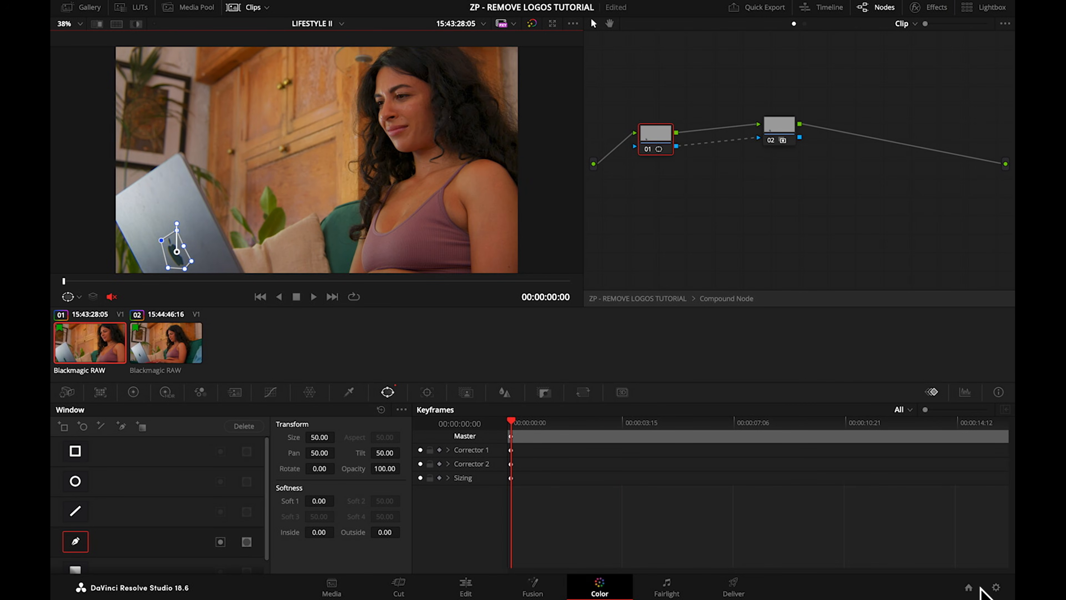
- Set the project's timeline resolution to 1280 x 720 HD 720P and save the settings
click(995, 586)
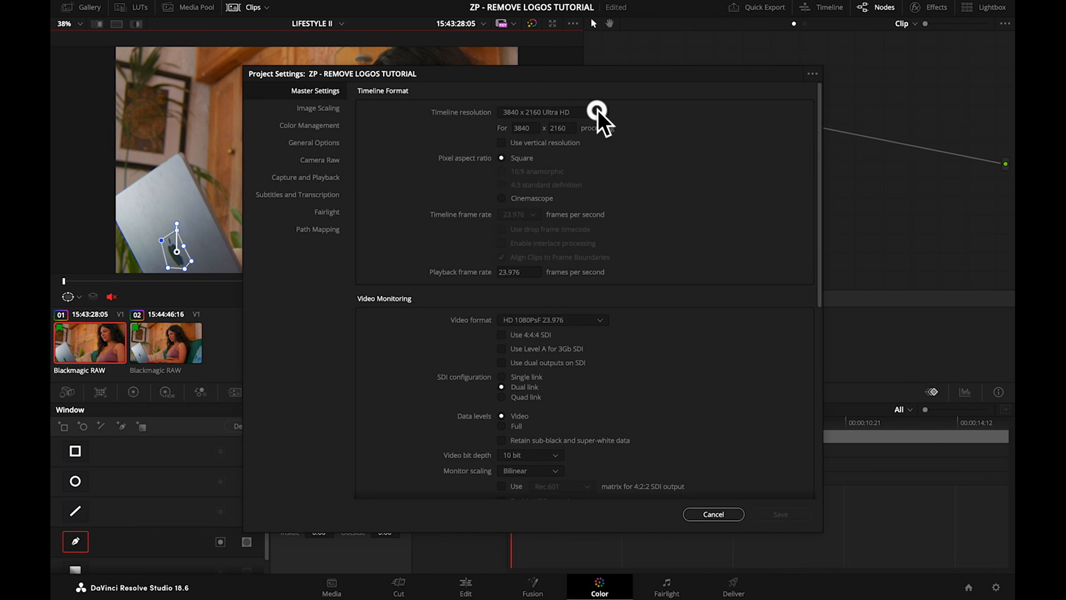
click(598, 112)
click(568, 170)
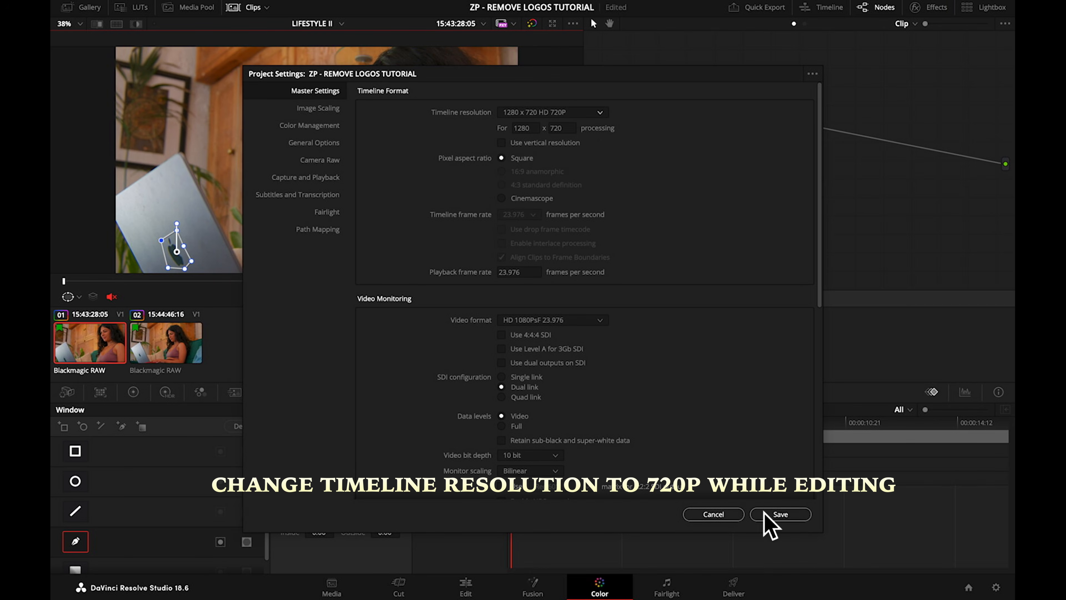
click(778, 514)
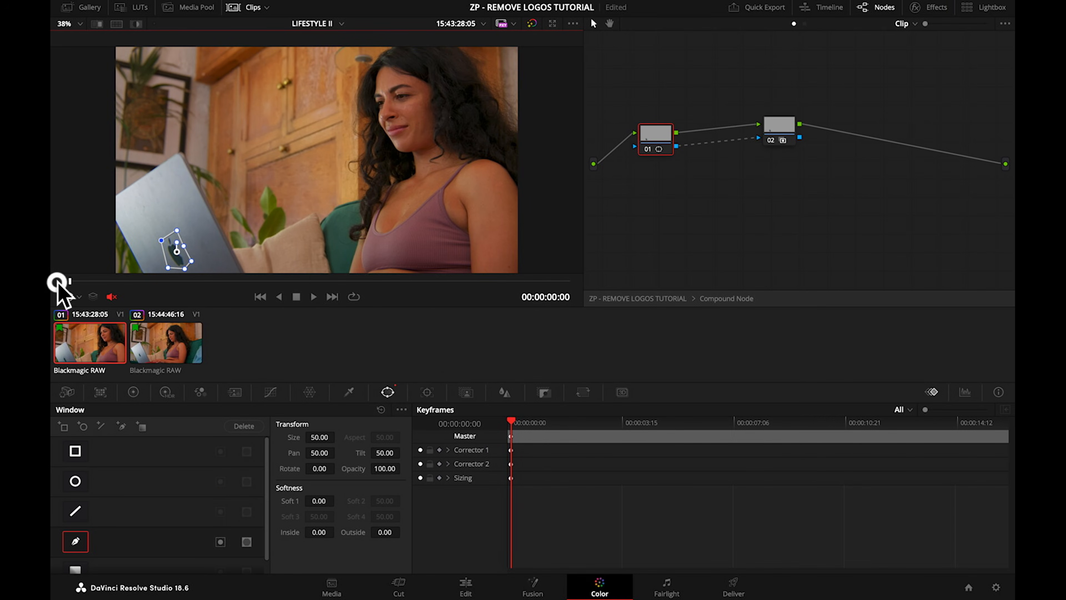
- Replay the clip at the reduced resolution to check smoothness and go back to its first frame
key(space)
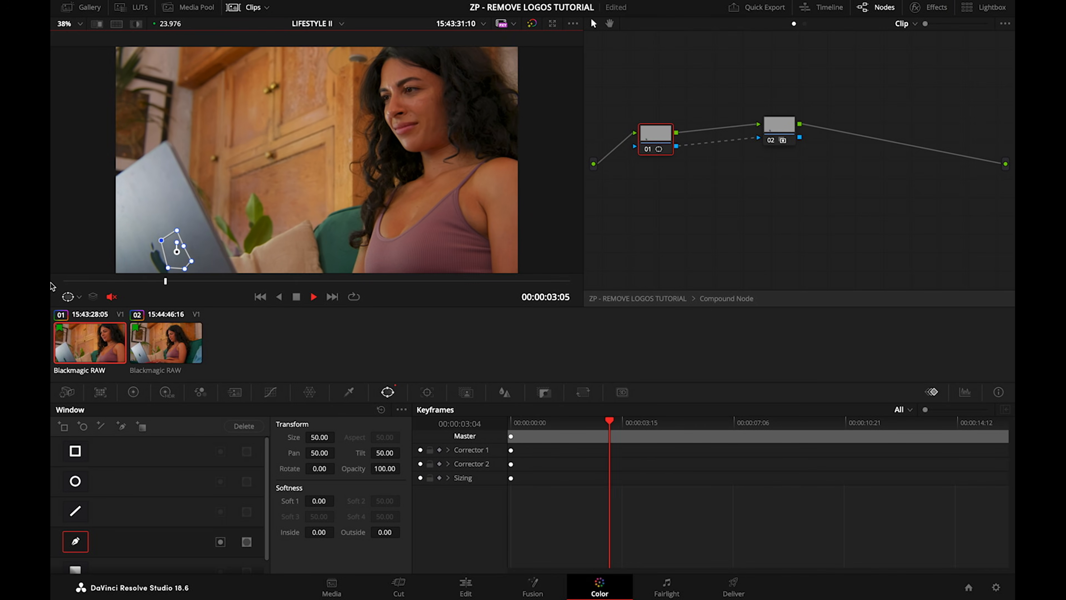
key(space)
key(space)
click(59, 281)
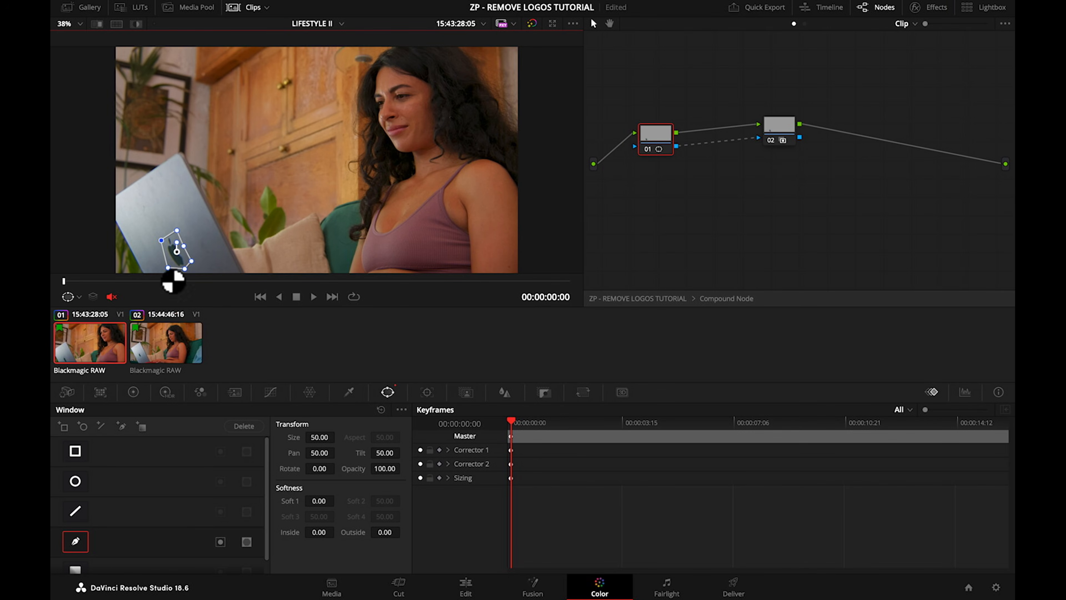
drag(122, 282, 47, 281)
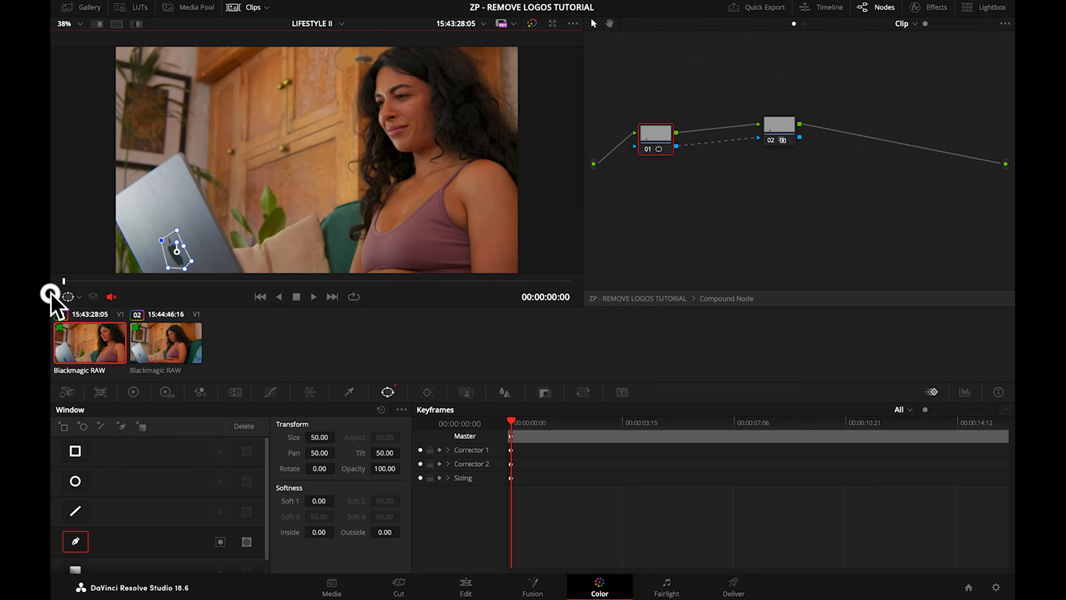
- Open the window tracker and choose Cloud Tracker as the tracking method
click(427, 391)
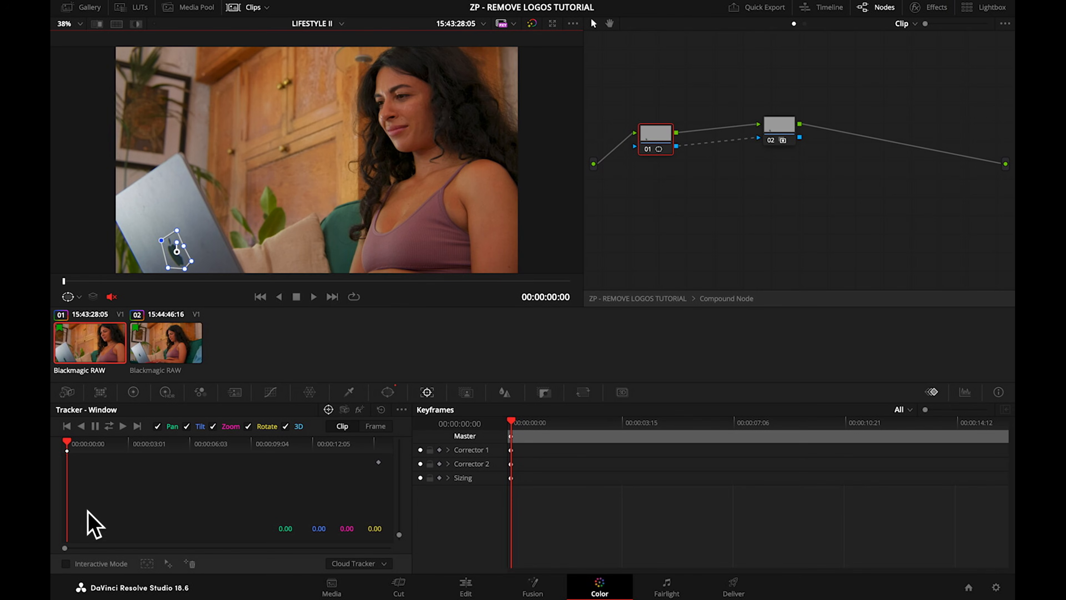
click(385, 563)
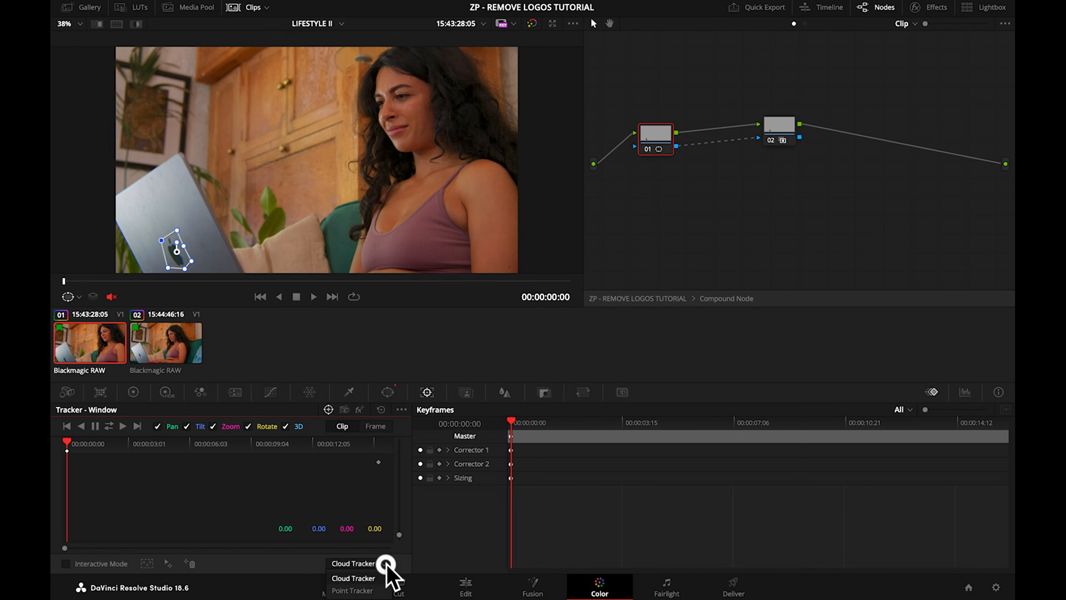
click(367, 579)
click(384, 564)
click(362, 579)
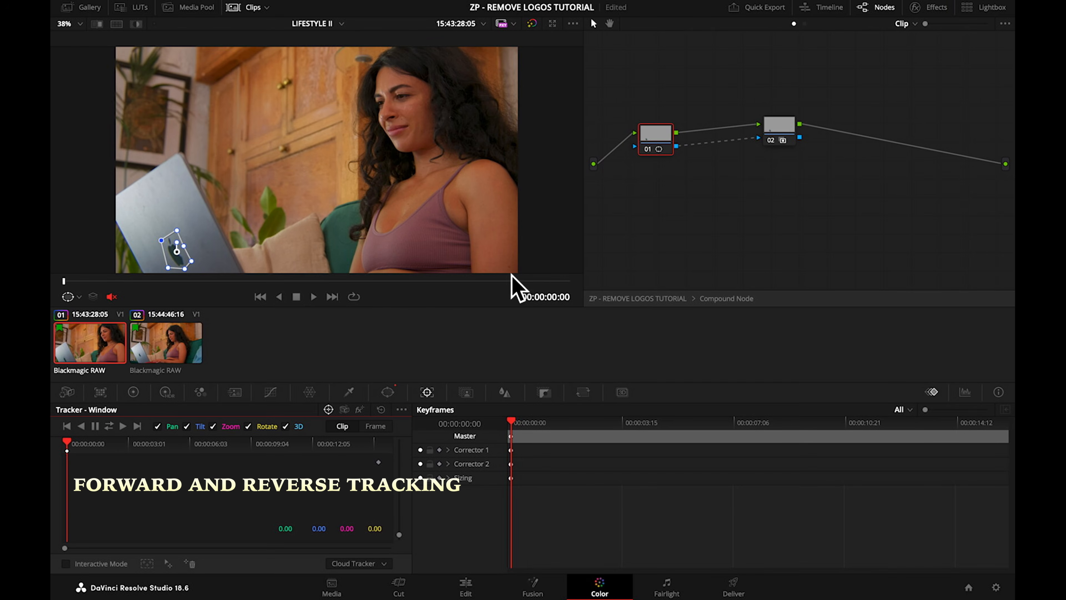
- Track the logo window forward and in reverse, starting from the clip's first frame
click(566, 281)
click(63, 281)
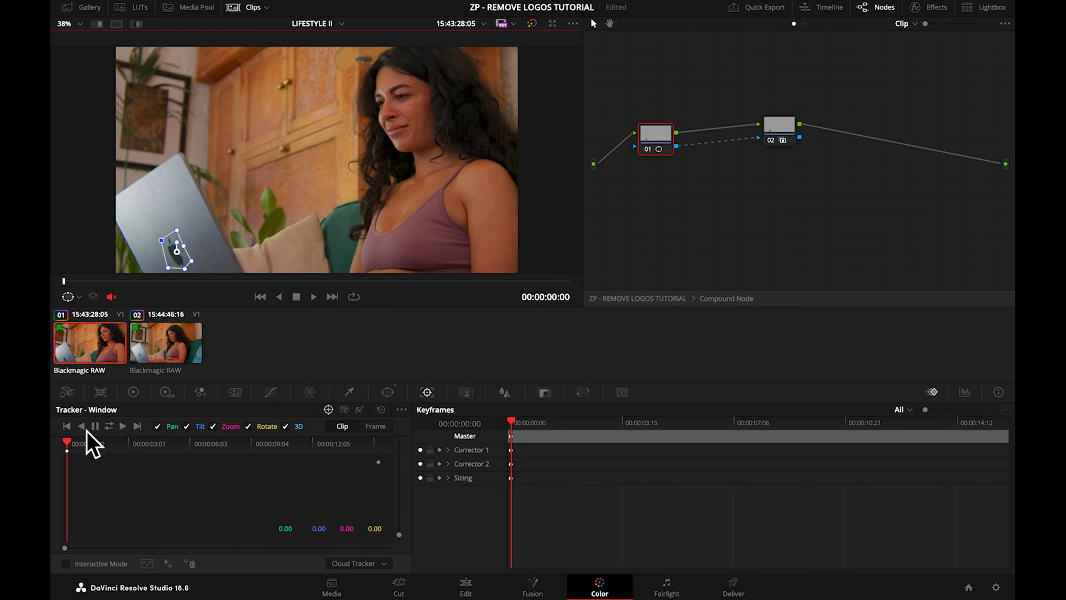
click(110, 426)
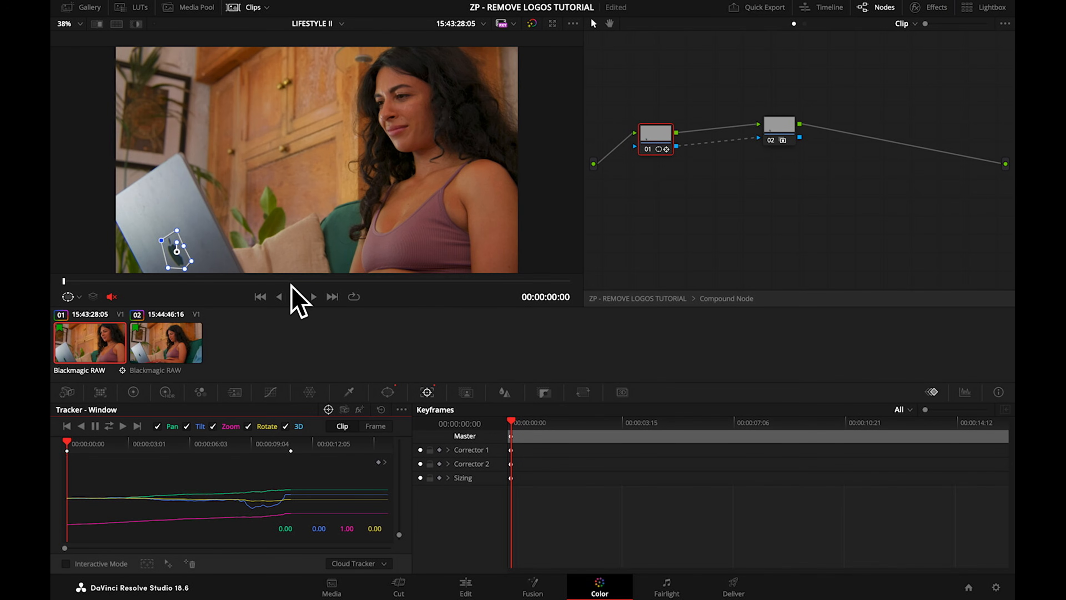
- At 00:00:12:11, switch the tracker to Frame mode and shift the logo window slightly farther left out of the picture
drag(253, 294, 459, 286)
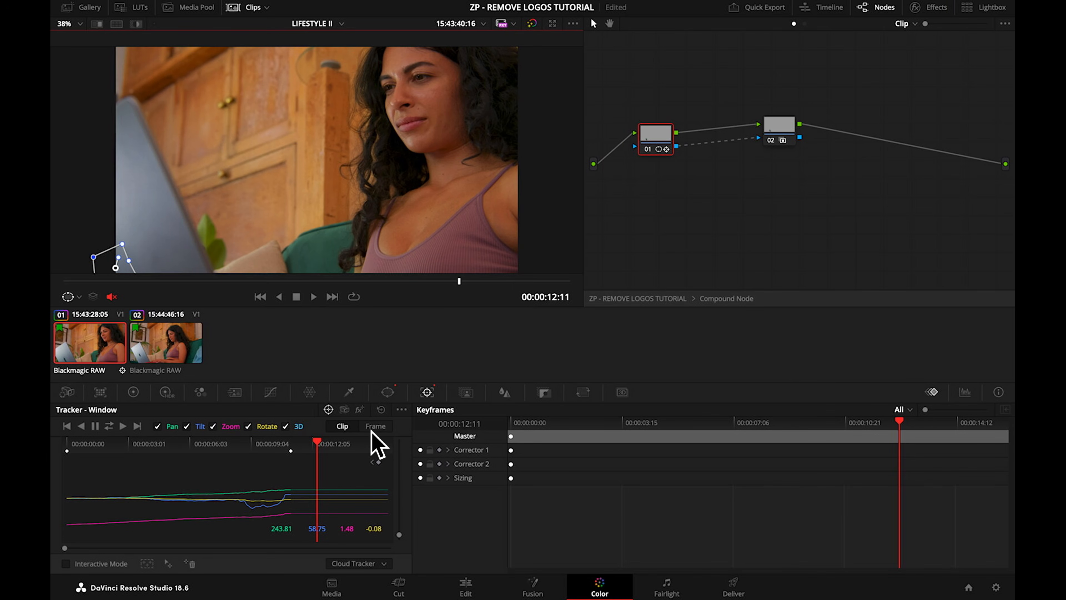
click(375, 425)
click(342, 426)
click(376, 425)
click(341, 426)
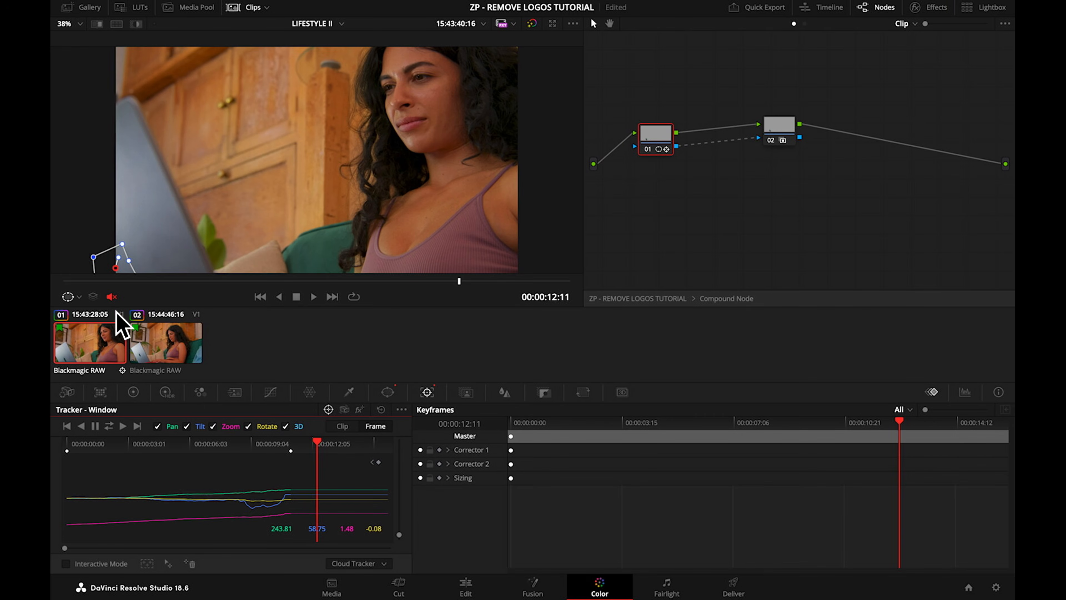
drag(118, 271, 109, 271)
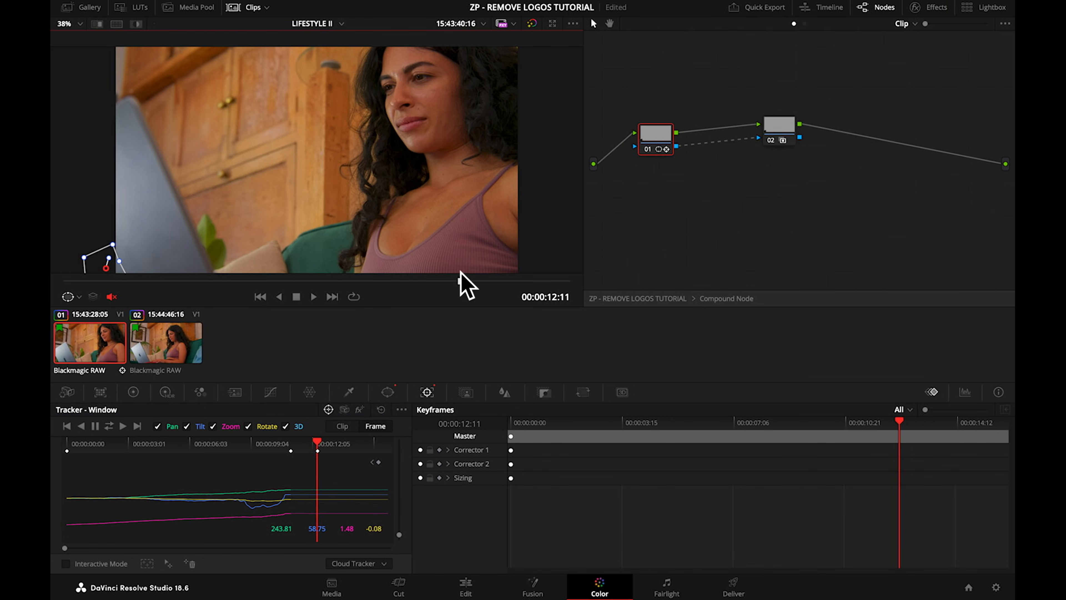
- Reposition the logo window outside the picture's left edge at 00:00:15:16 and at the last frame, 00:00:15:23
drag(461, 280, 561, 281)
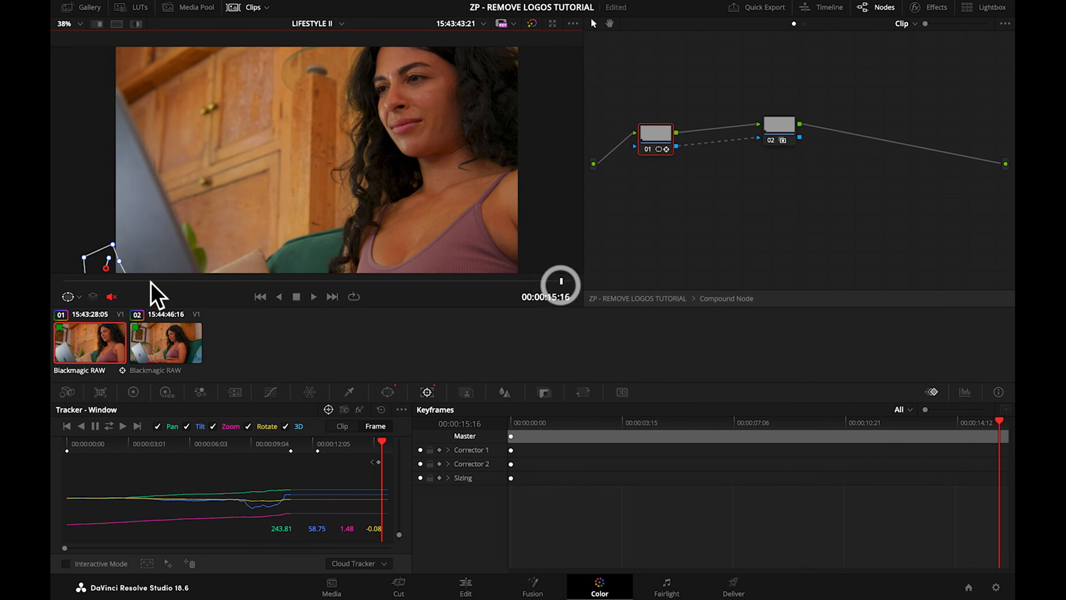
drag(110, 271, 88, 263)
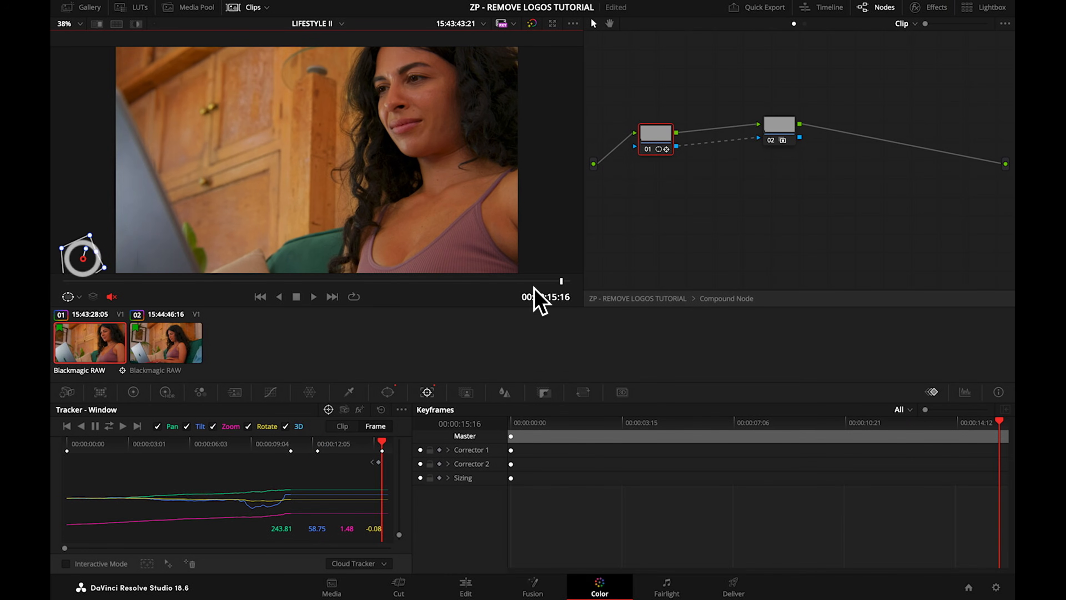
drag(561, 281, 589, 283)
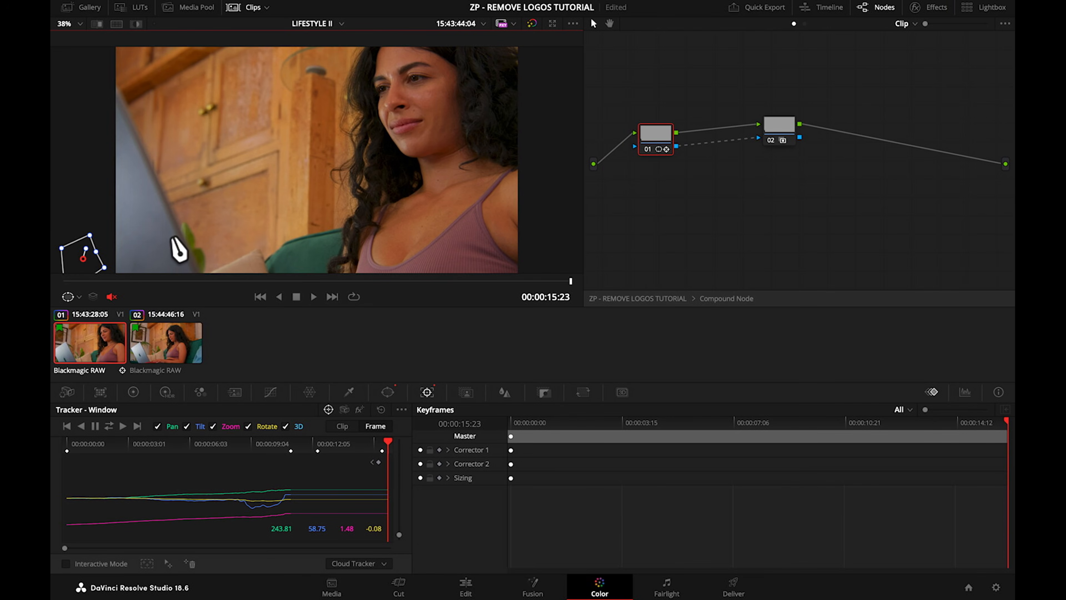
drag(84, 254, 83, 256)
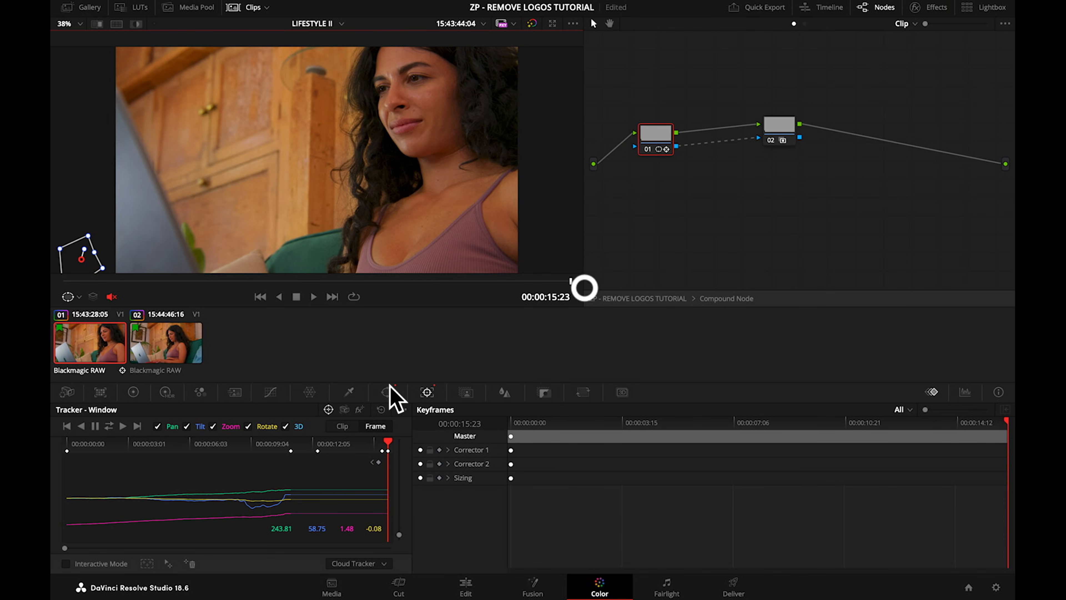
- Scrub from the last frame back to the clip's first frame to check that the tracked window follows the logo
drag(388, 442, 84, 460)
drag(231, 486, 74, 460)
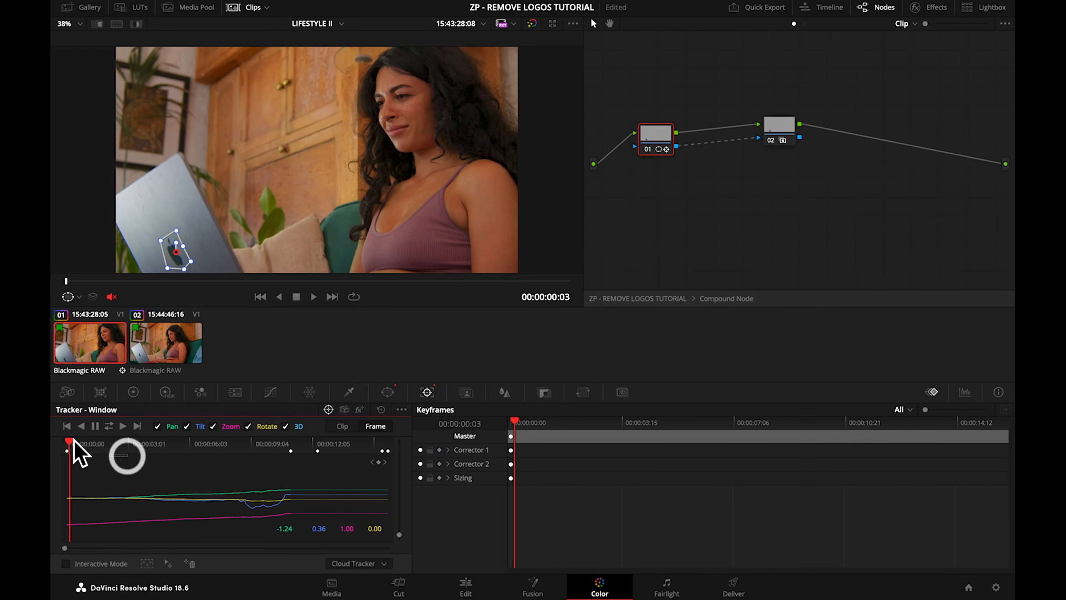
drag(119, 452, 48, 452)
- Hide the clip thumbnails to enlarge the viewer and select node 02 inside the compound node
drag(778, 126, 749, 123)
click(744, 135)
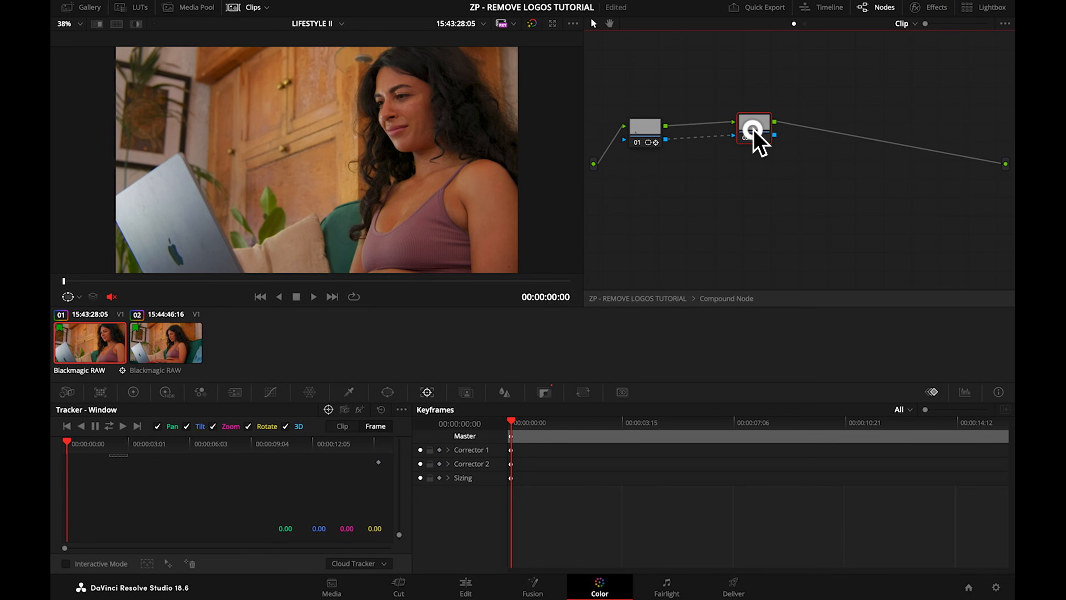
click(253, 7)
click(252, 7)
click(252, 7)
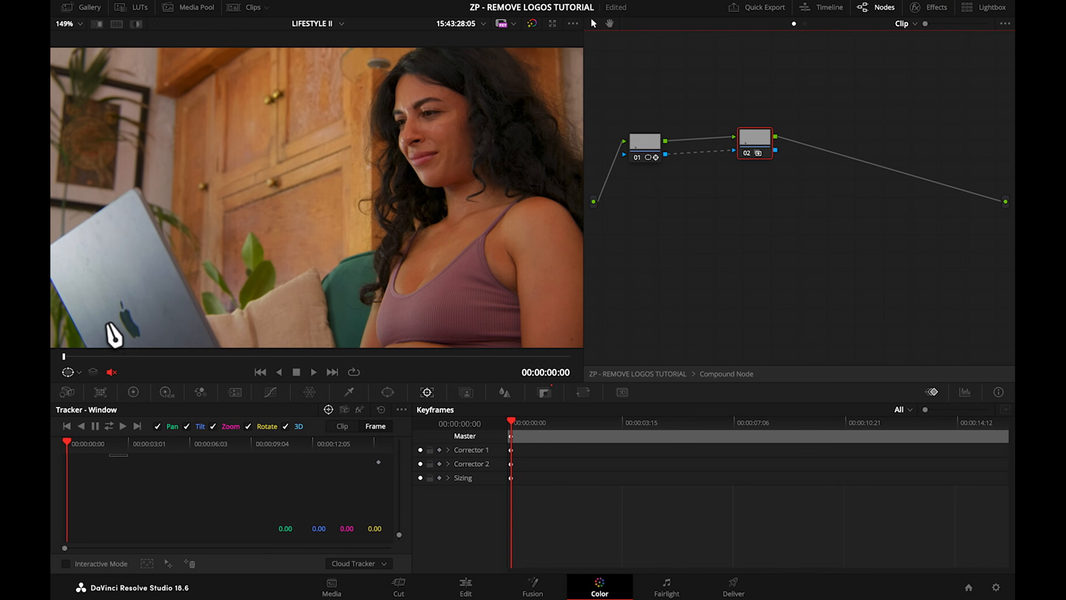
click(642, 156)
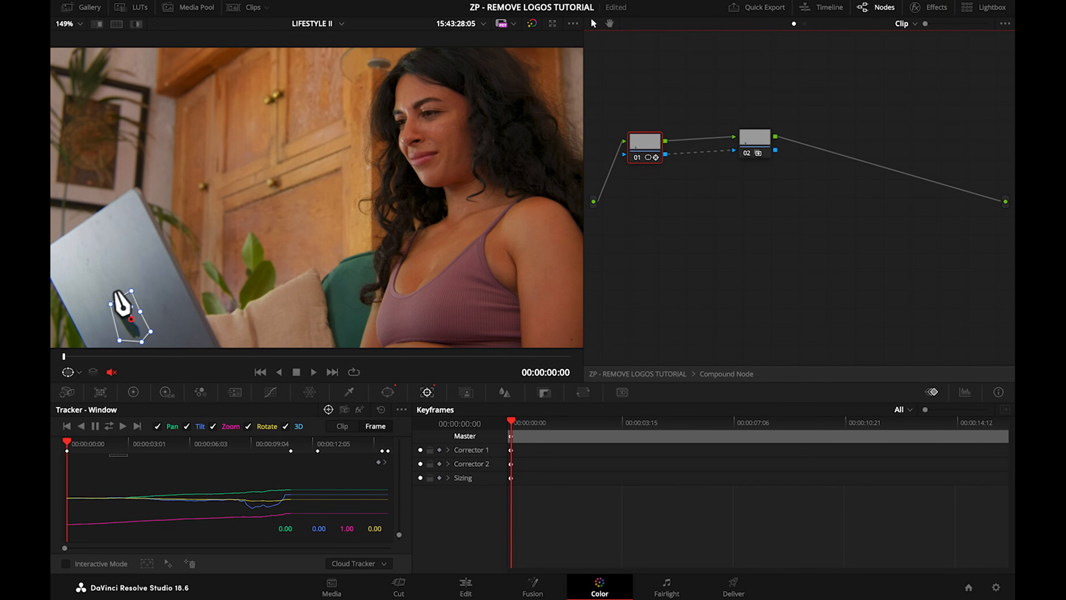
click(765, 153)
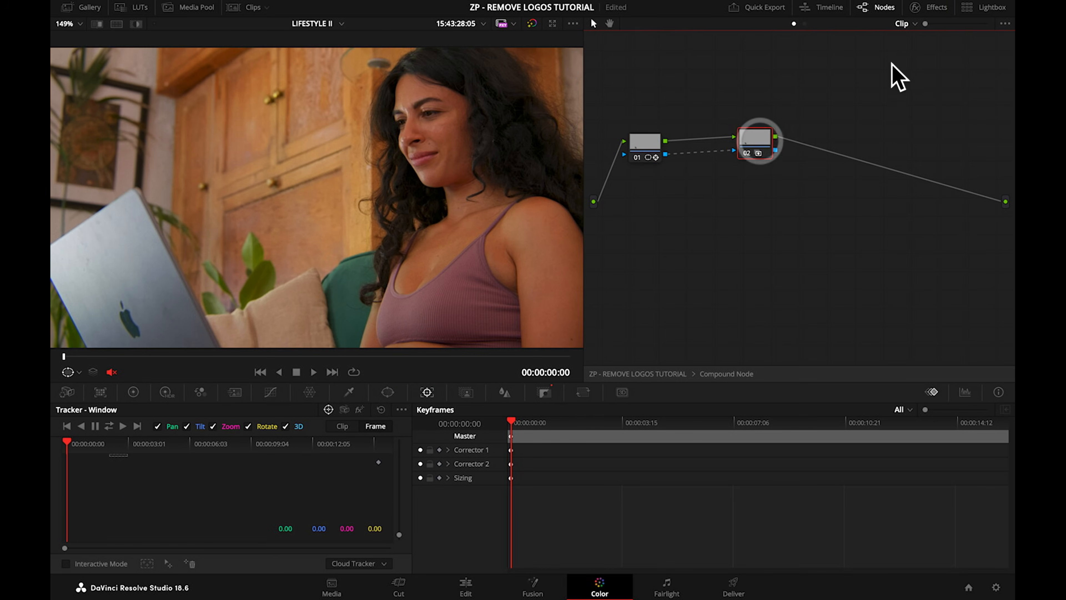
- Search the effects library for "REPLA" and apply Patch Replacer to node 02
click(934, 7)
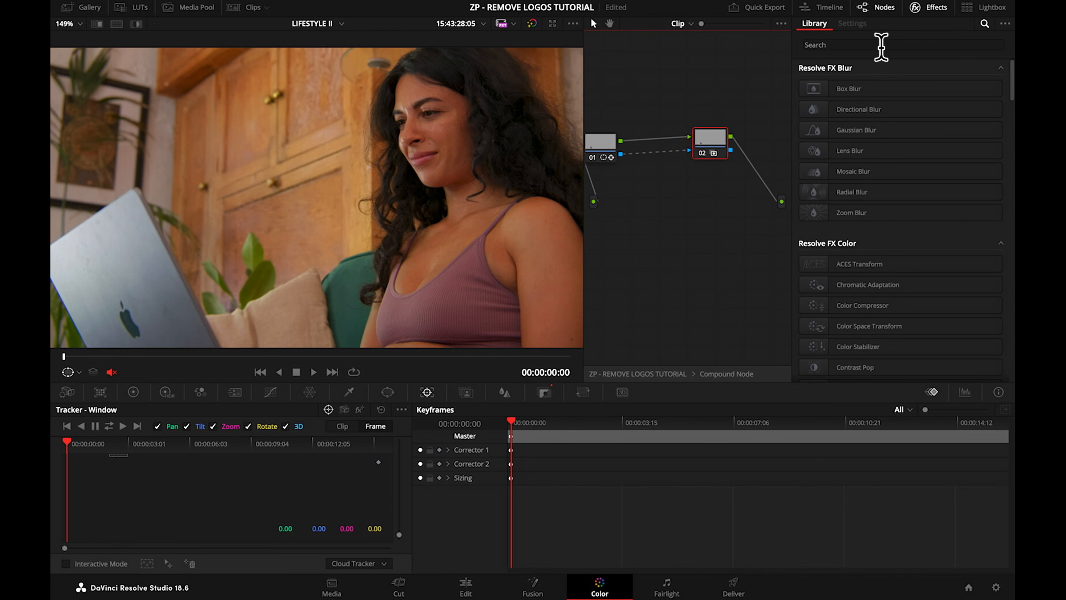
click(984, 23)
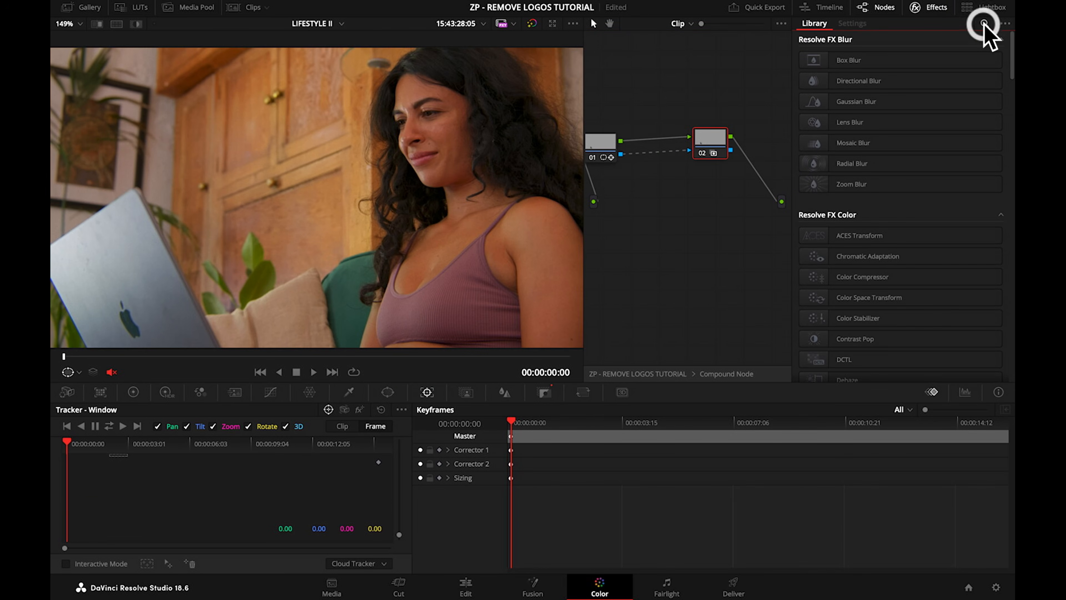
click(984, 23)
text(R)
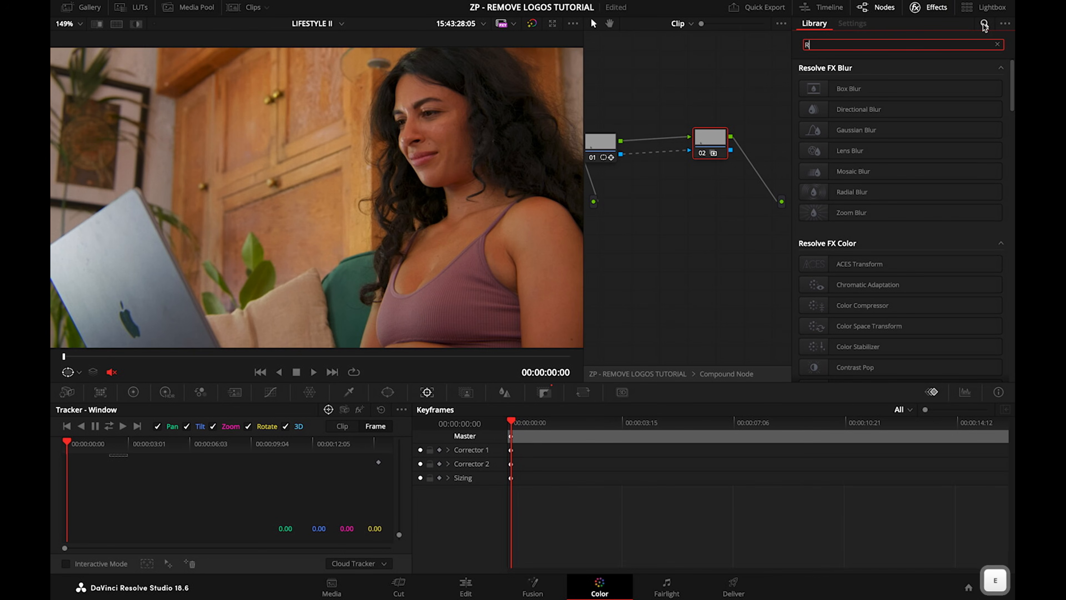
text(EPLA)
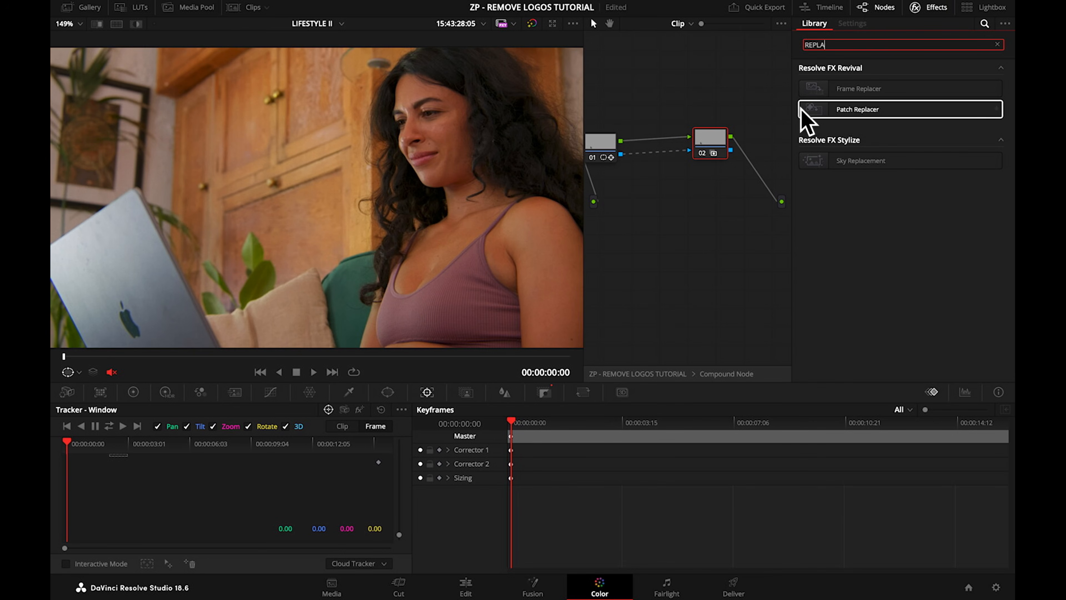
drag(811, 109, 710, 145)
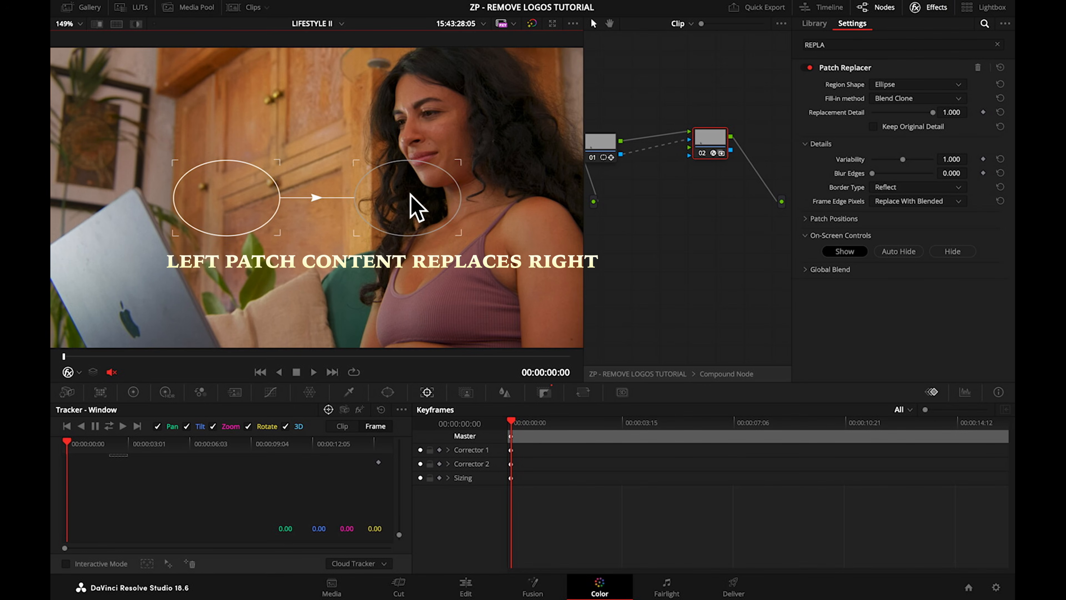
- Shrink the Patch Replacer's target patch over the logo and place the source patch on the clean laptop lid just above it
drag(458, 237, 144, 337)
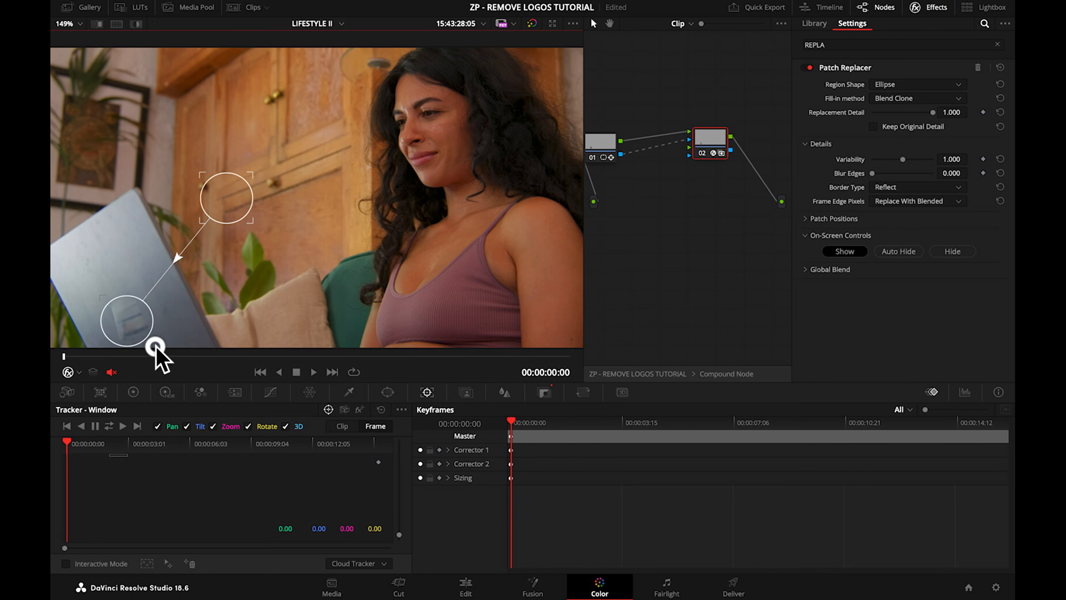
drag(234, 199, 142, 257)
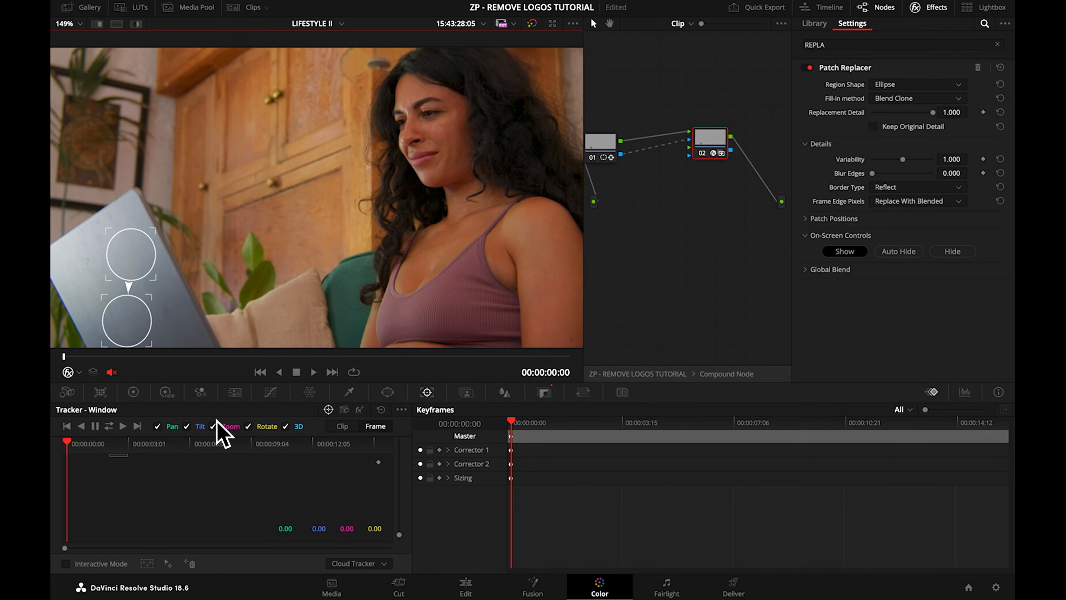
drag(73, 361, 105, 374)
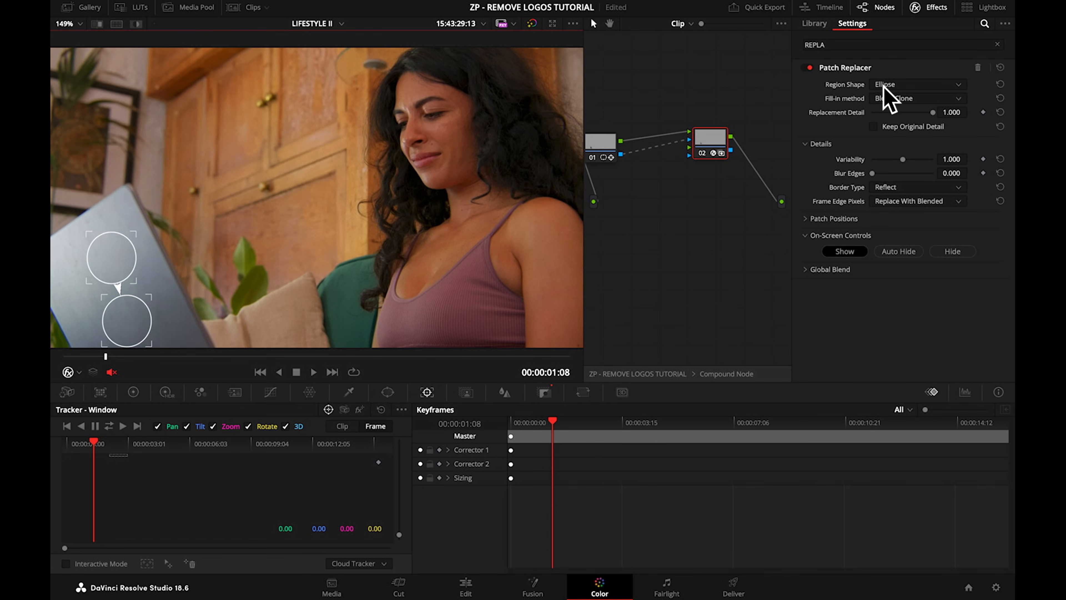
- Set the Patch Replacer's region shape to Alpha channel and scrub ahead to check the logo removal
click(944, 85)
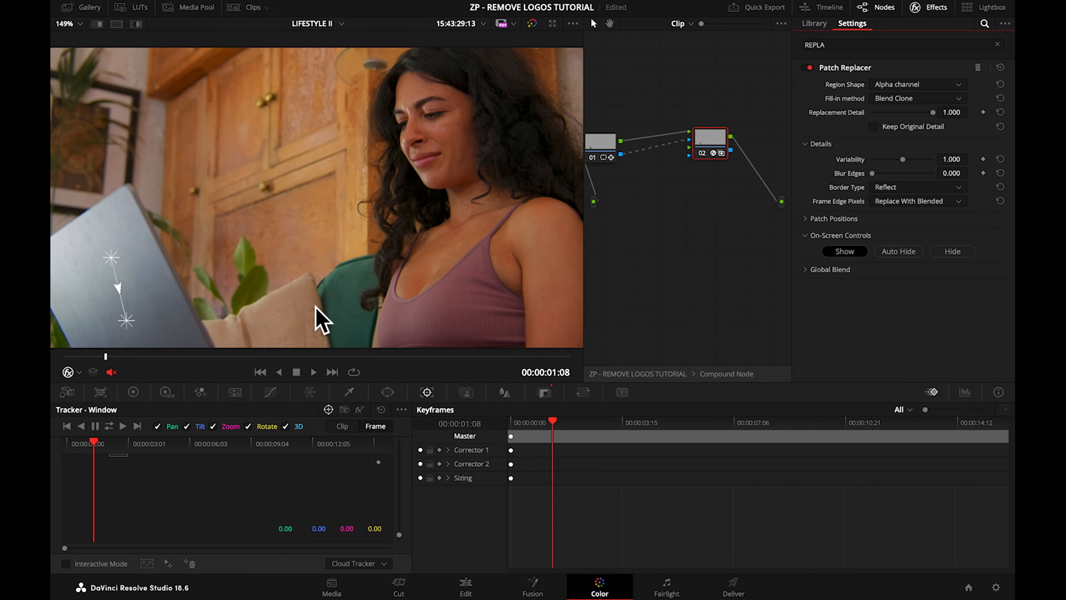
drag(105, 357, 392, 362)
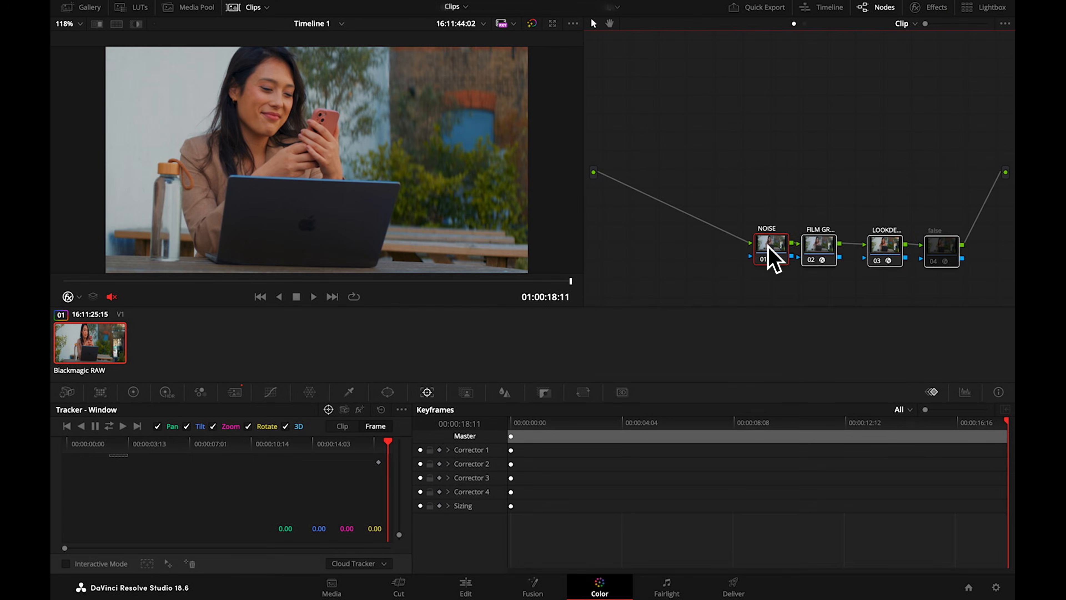
- Examine the Apple logo on the dark laptop's lid in the second clip with the viewer enlarged to fill the screen
drag(768, 245, 765, 214)
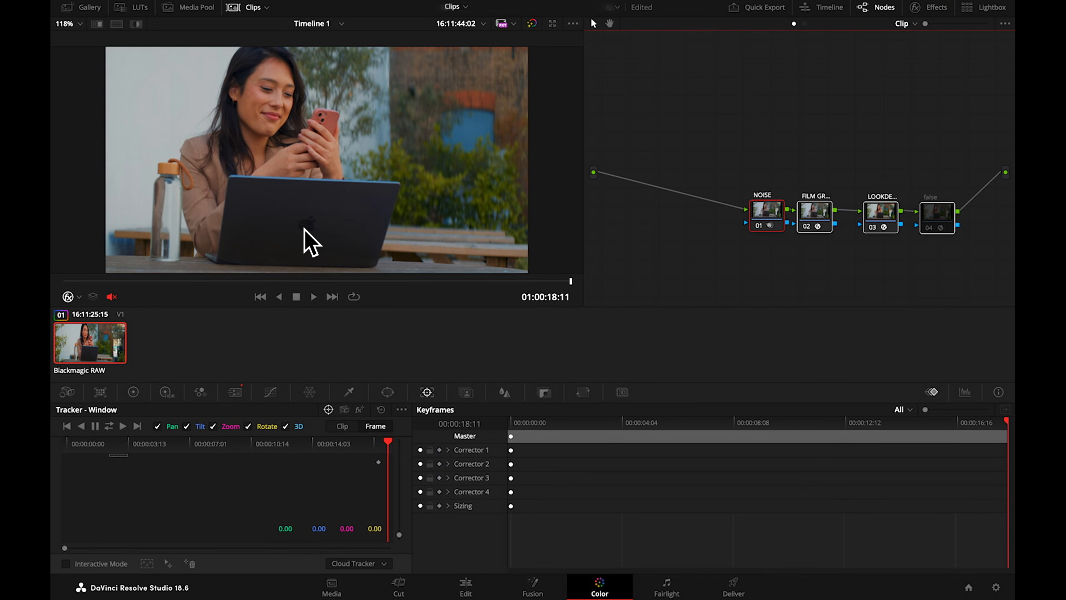
key(shift+f)
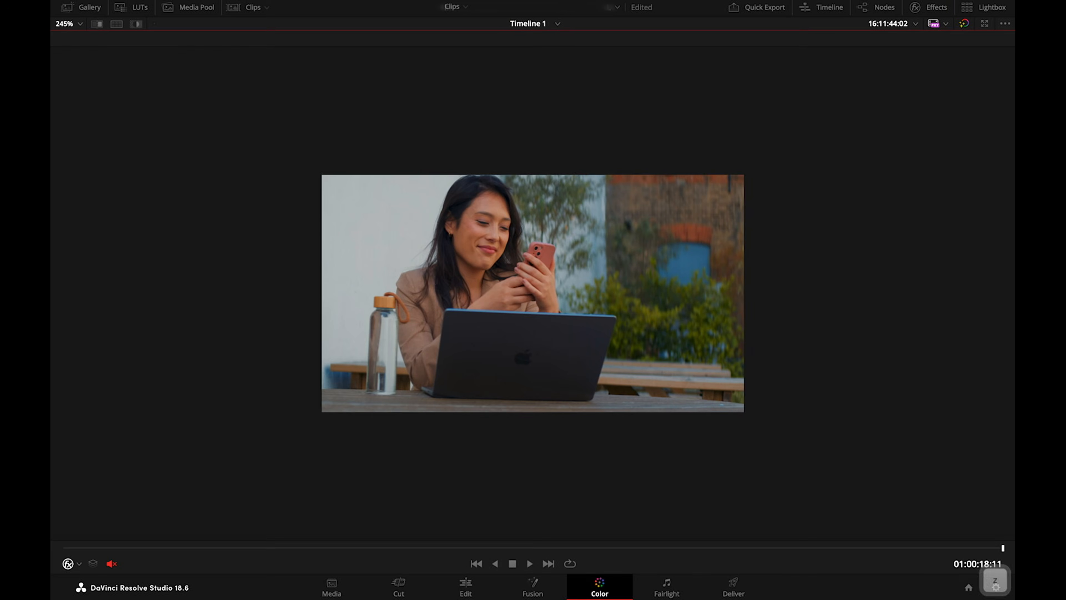
key(z)
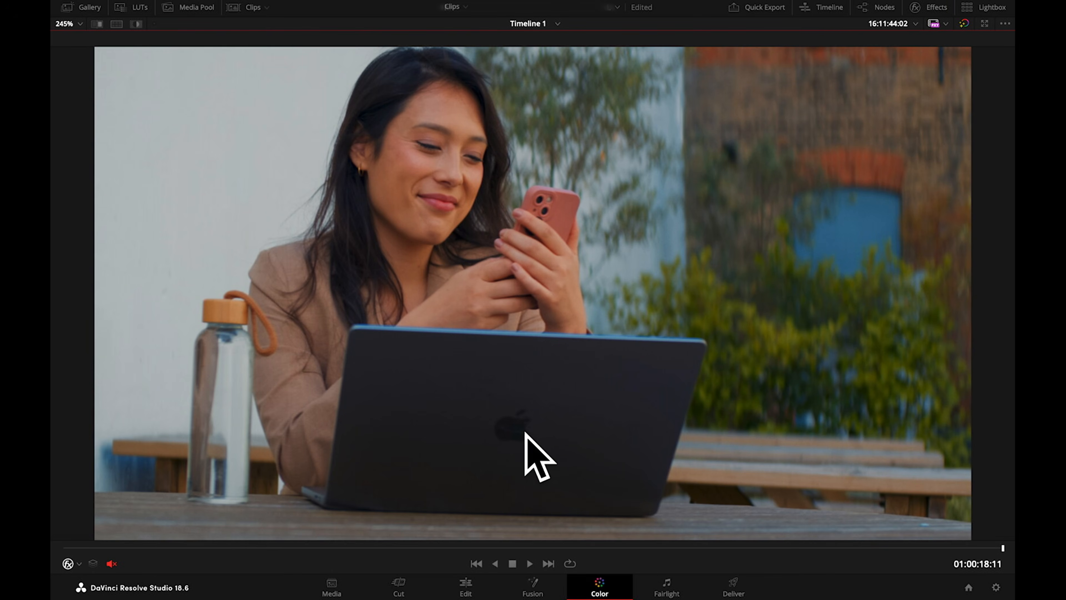
key(Escape)
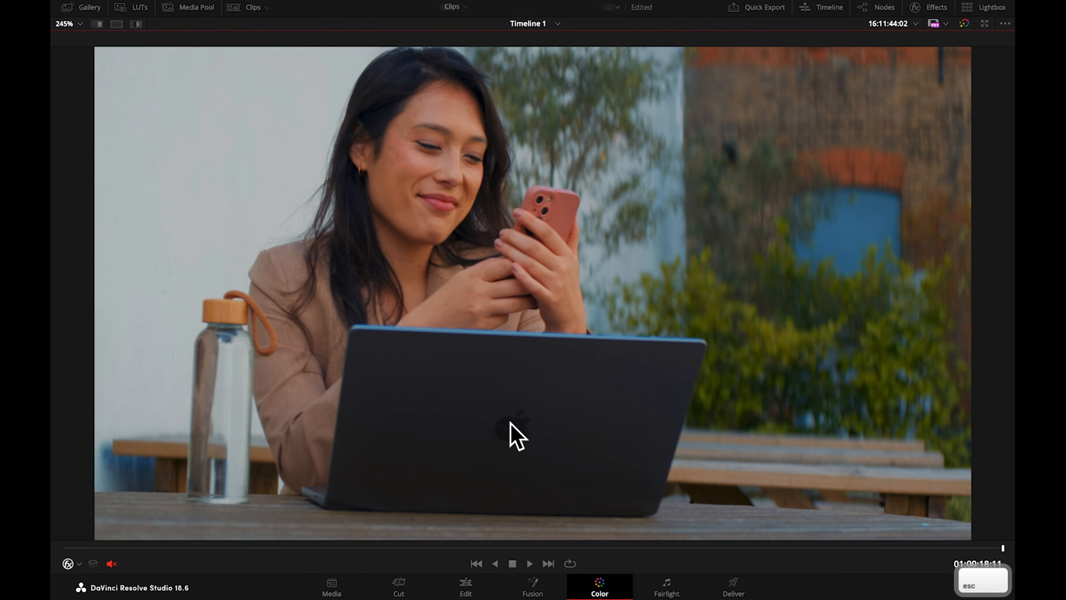
key(shift+f)
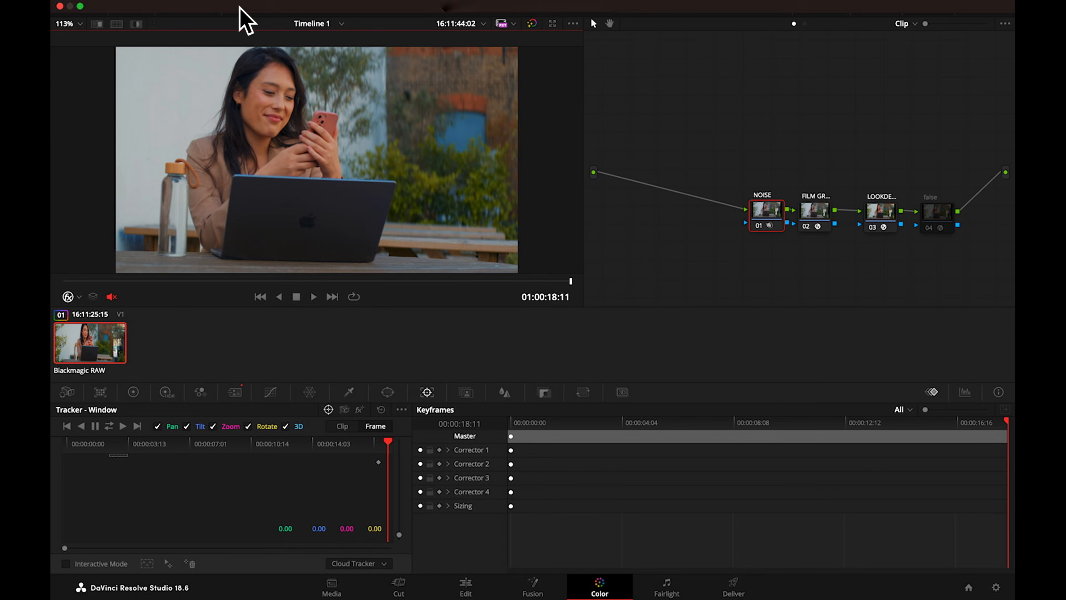
- Hide the clip thumbnails, add two serial nodes ahead of the NOISE node and place them near the start of the graph
click(251, 8)
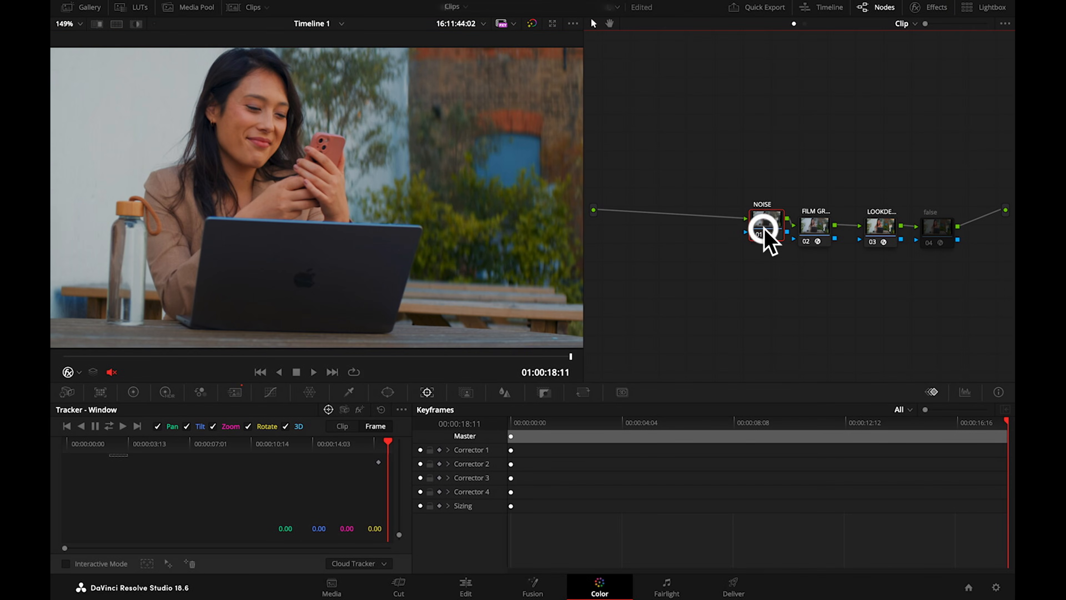
key(shift+s)
key(shift+s)
drag(751, 246, 778, 345)
drag(754, 273, 662, 126)
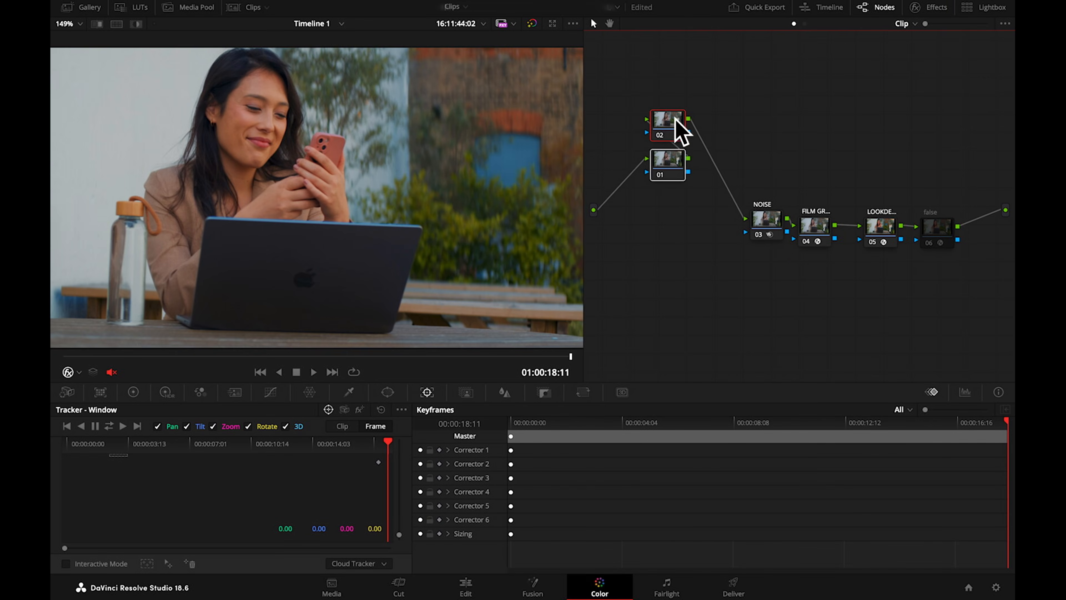
- Combine the two new nodes into a compound node and open it to show its contents
click(663, 168)
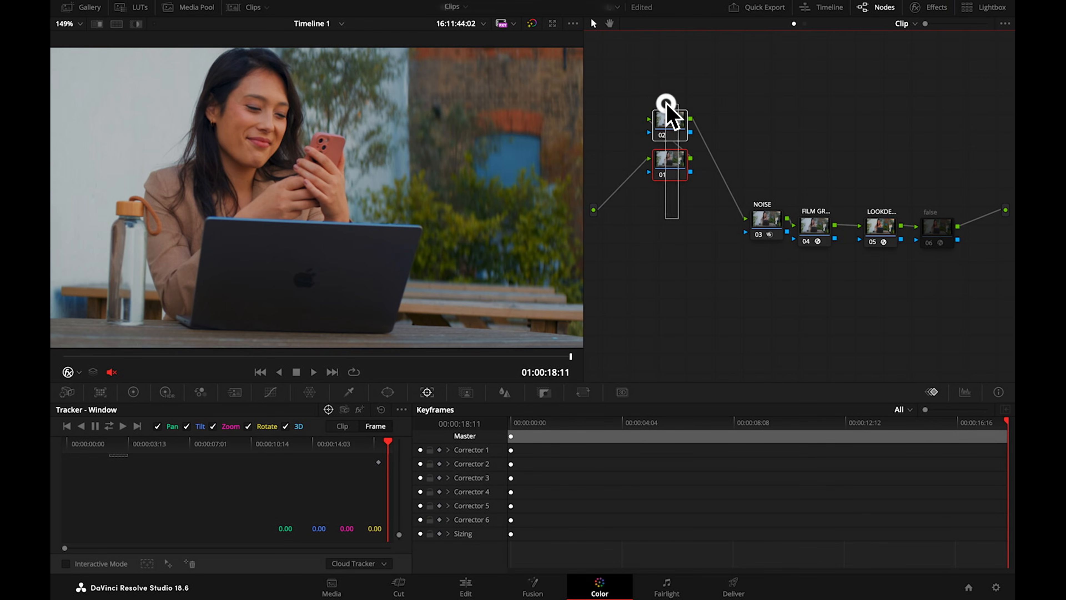
right_click(668, 116)
mouse_move(718, 316)
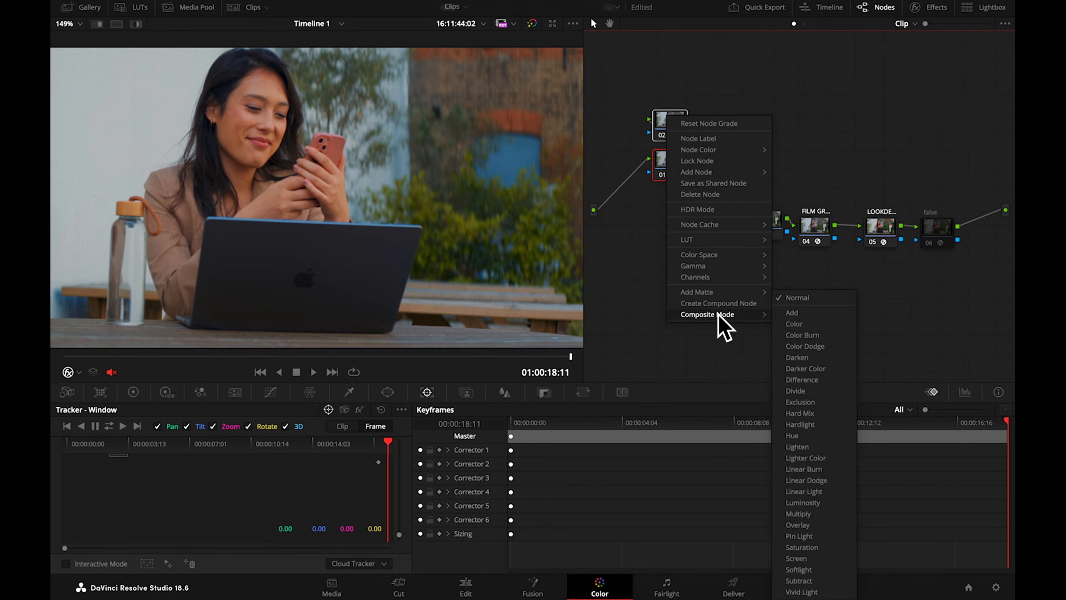
click(743, 303)
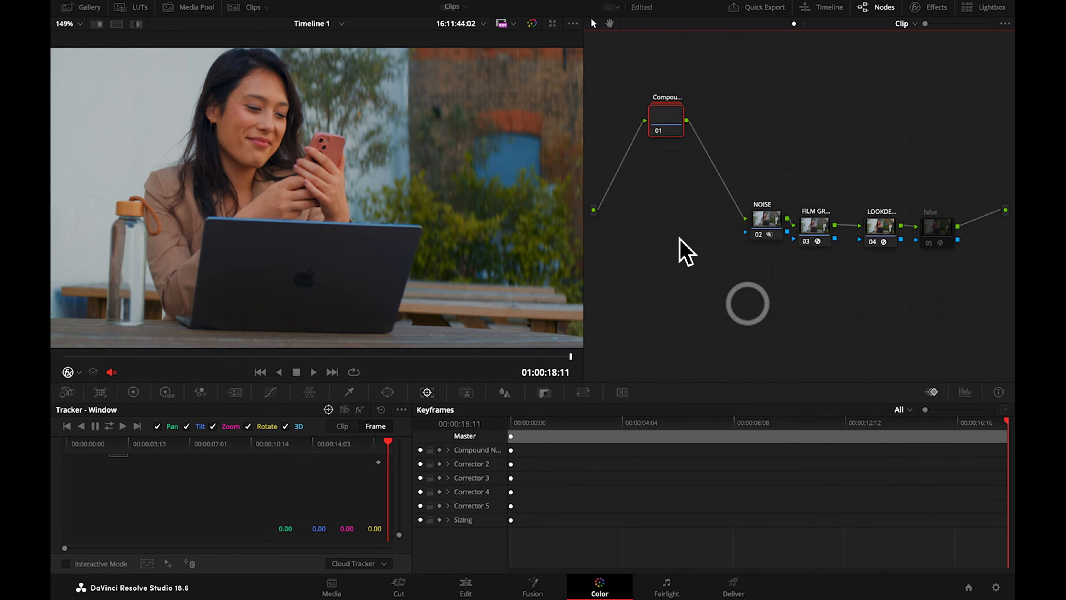
right_click(662, 118)
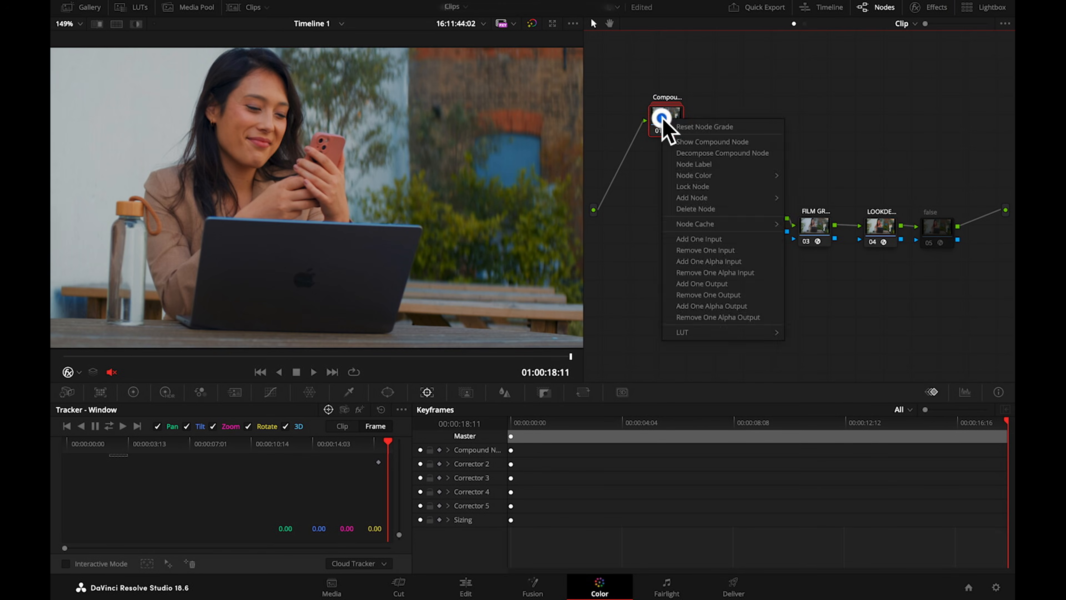
click(712, 142)
- Space out the two nodes inside the compound node and connect node 01's alpha output to node 02's alpha input
drag(668, 122, 789, 136)
drag(671, 163, 649, 151)
click(791, 144)
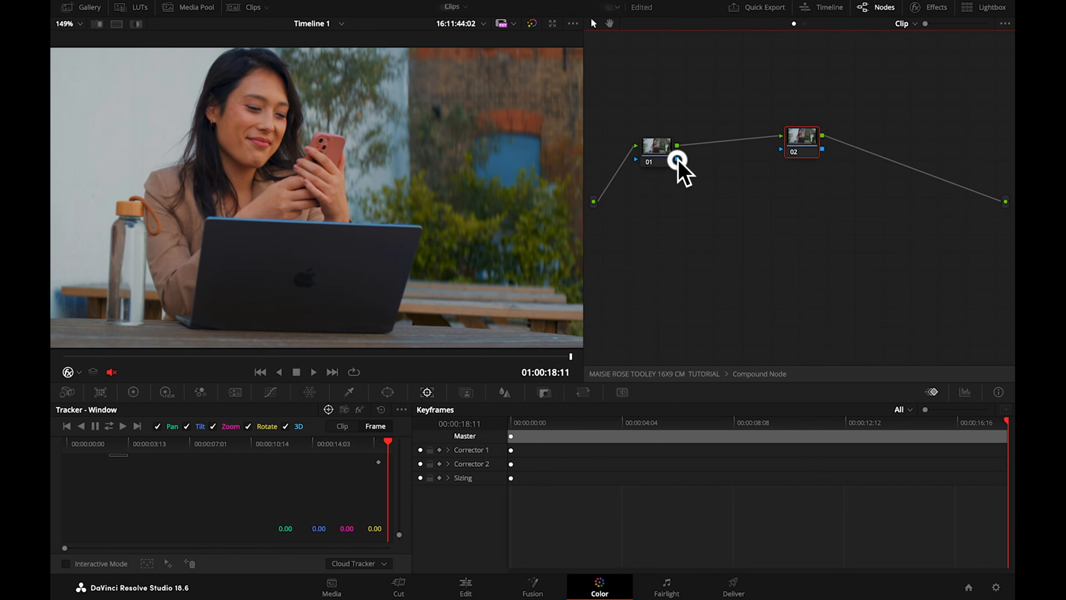
drag(741, 156, 780, 152)
click(802, 149)
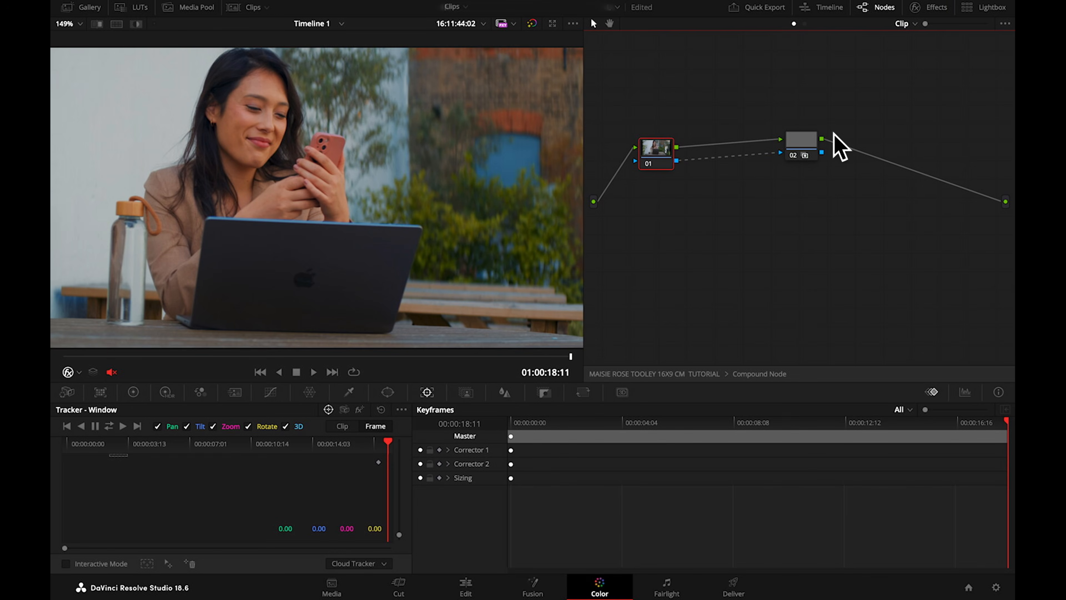
drag(802, 146, 809, 153)
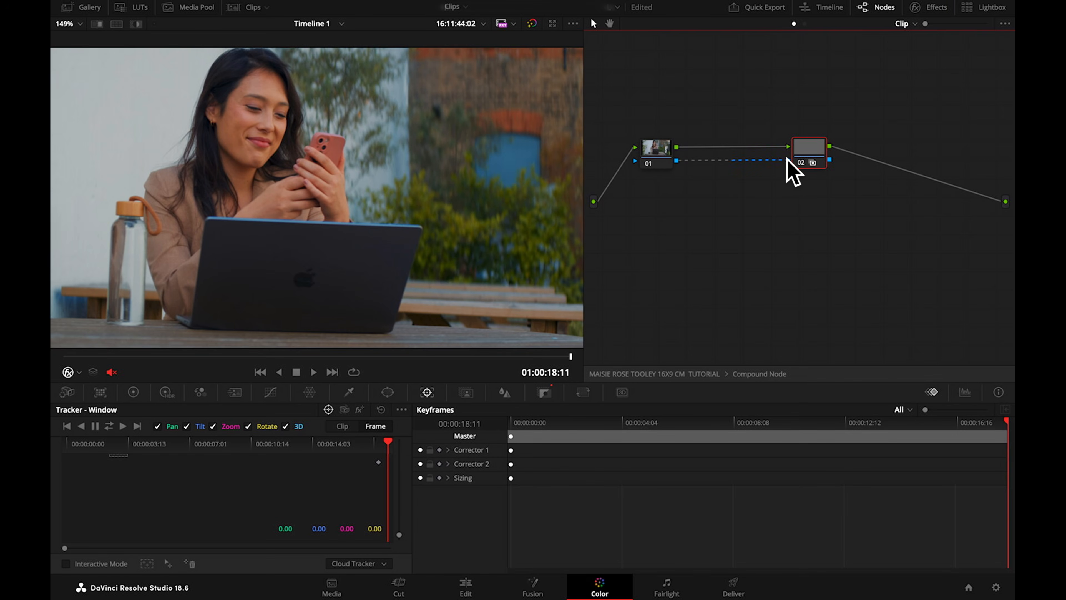
drag(816, 147, 819, 145)
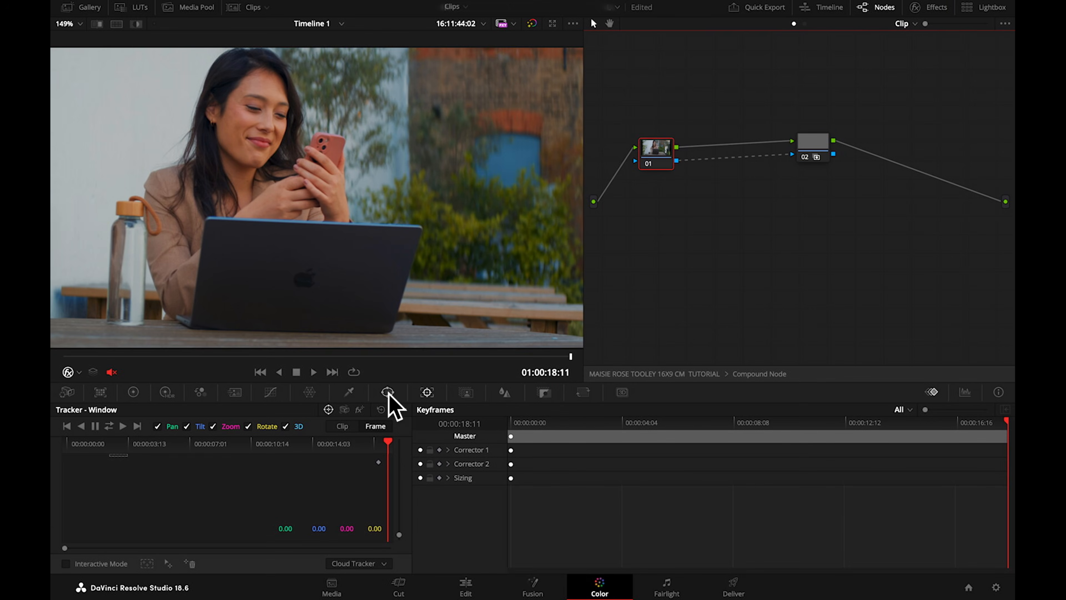
- Draw a closed four-point curve window around the laptop logo on node 01 and open the window tracker
click(388, 393)
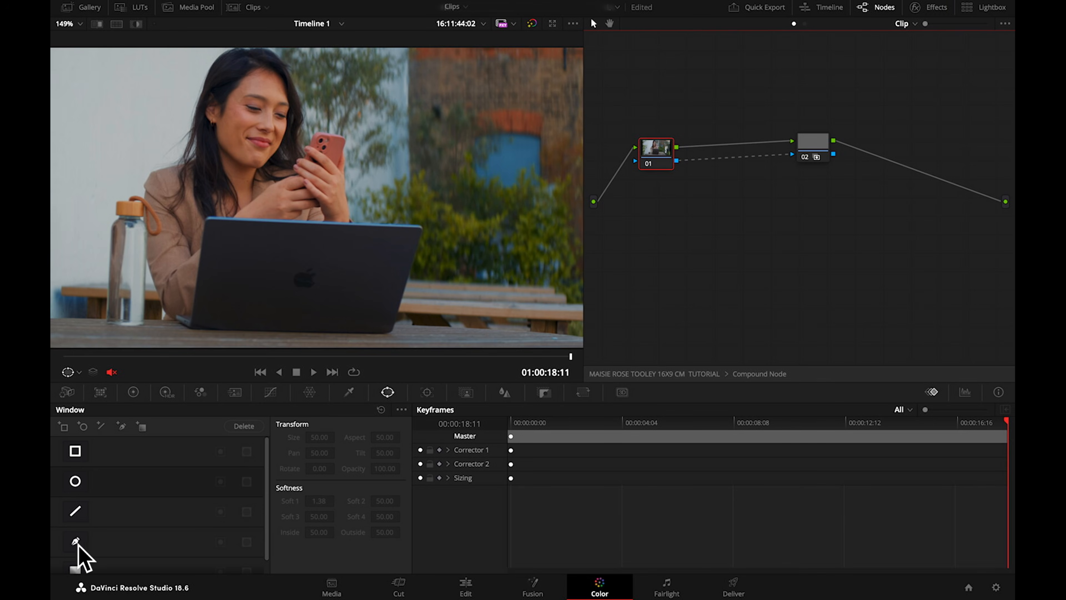
scroll(84, 554, down, 1)
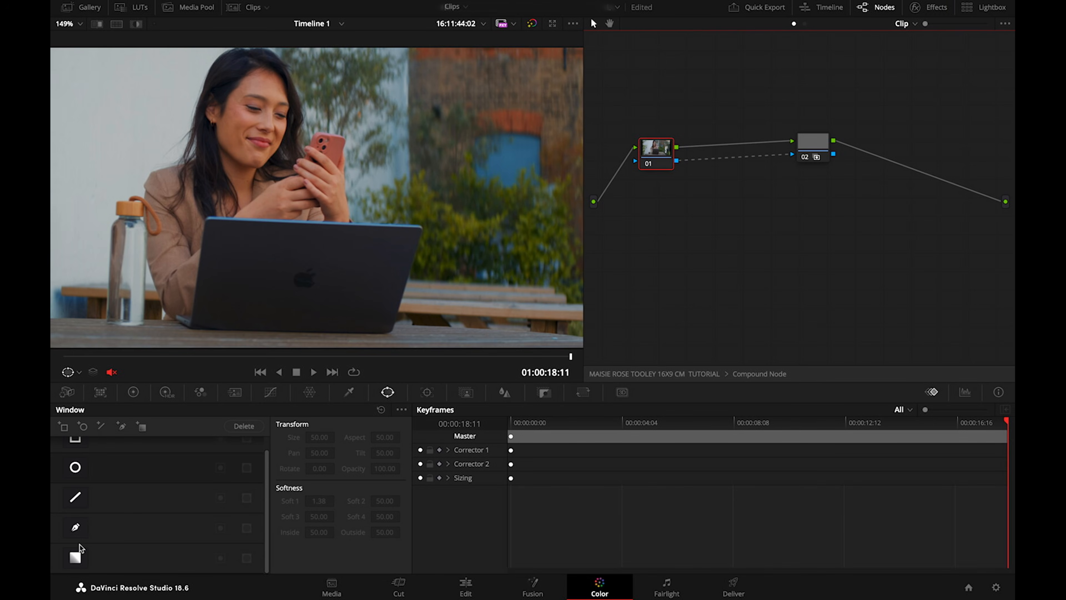
scroll(80, 546, up, 1)
click(77, 541)
click(287, 268)
click(286, 298)
click(323, 304)
click(325, 260)
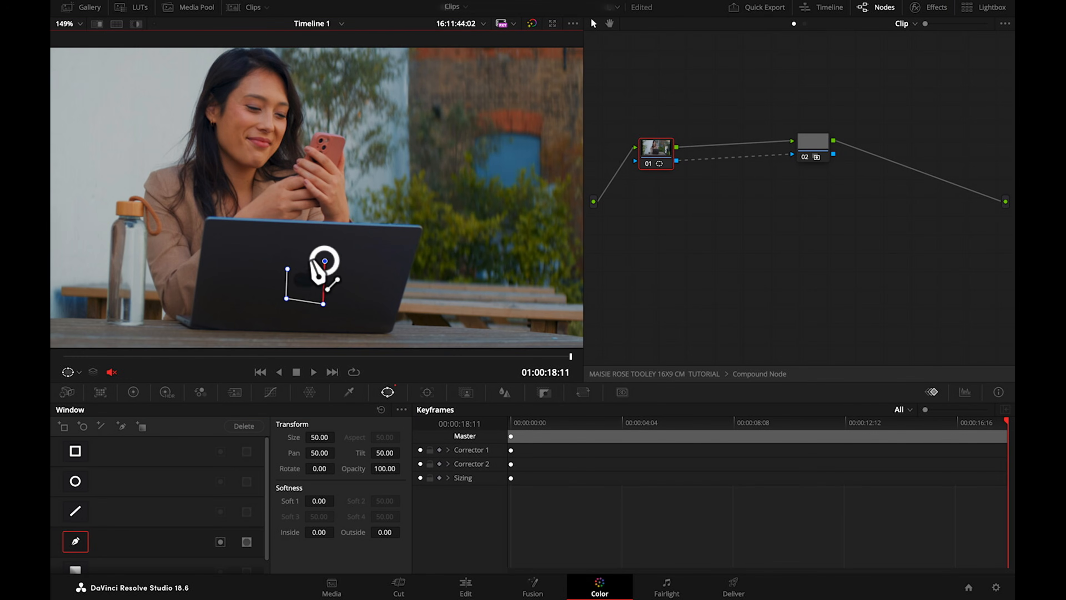
click(287, 268)
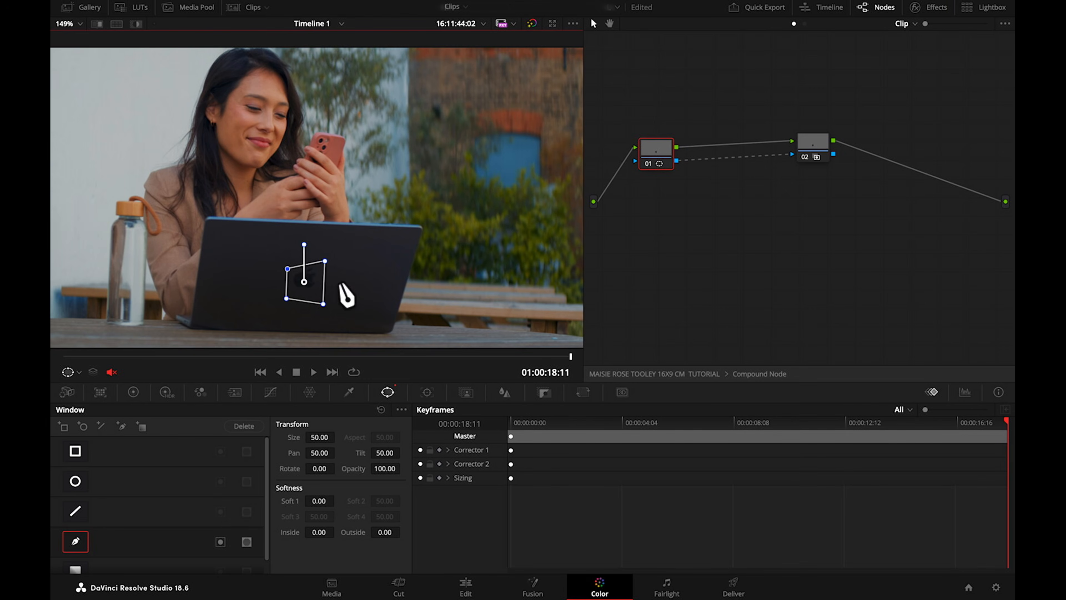
click(426, 391)
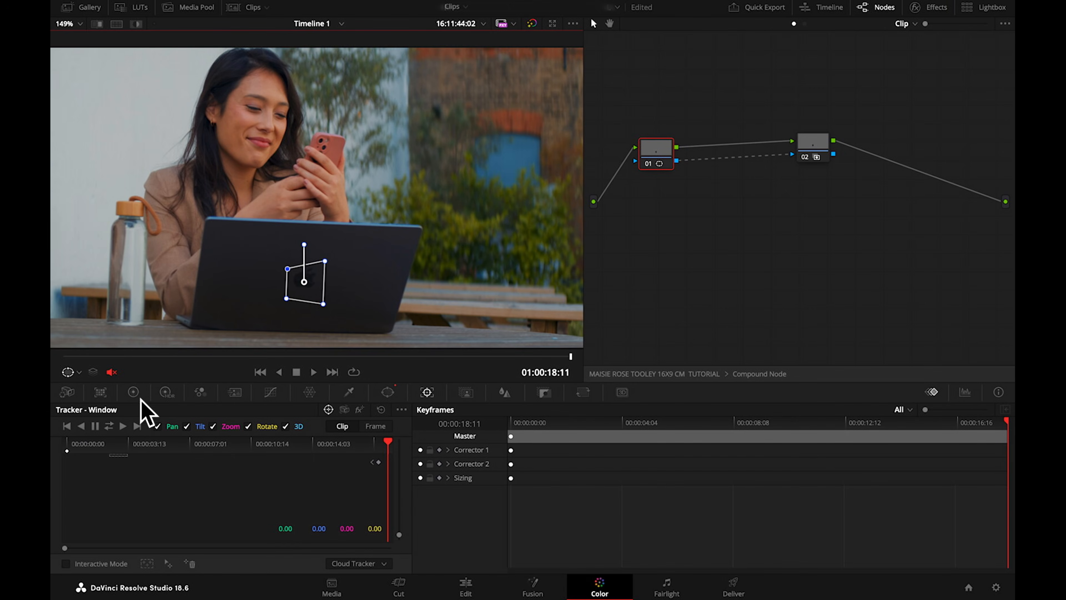
- Track node 01's logo window through the whole clip starting near its end, and return to the first frame
drag(90, 356, 566, 362)
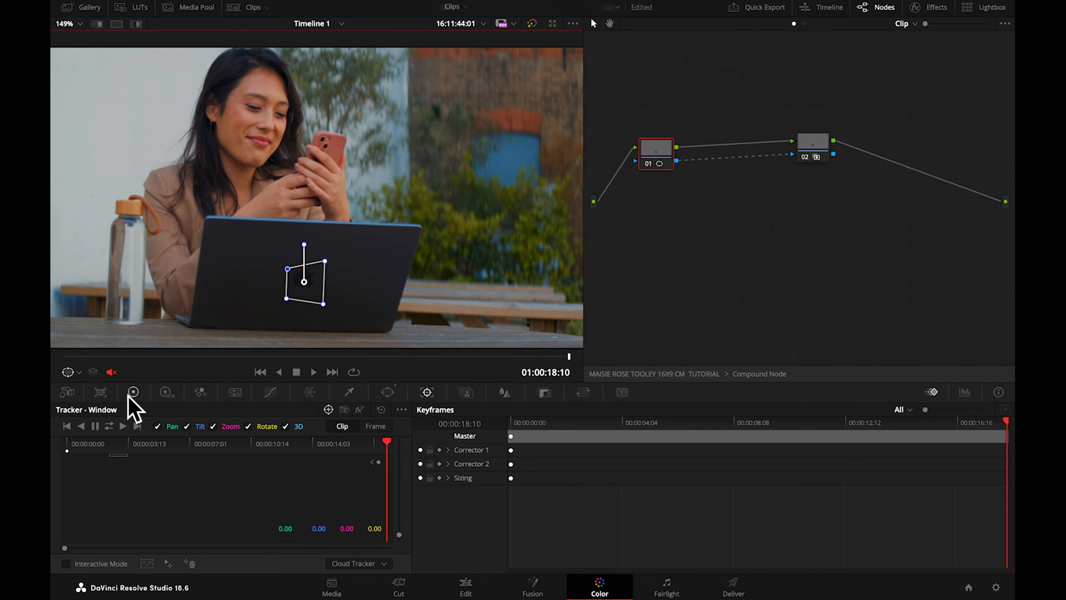
click(109, 425)
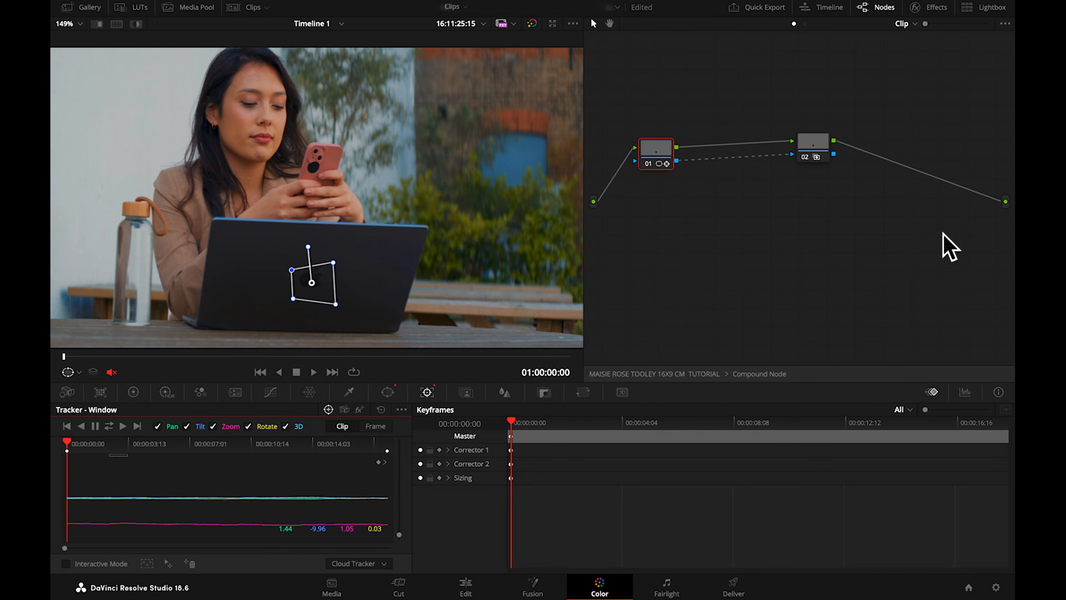
drag(177, 363, 53, 360)
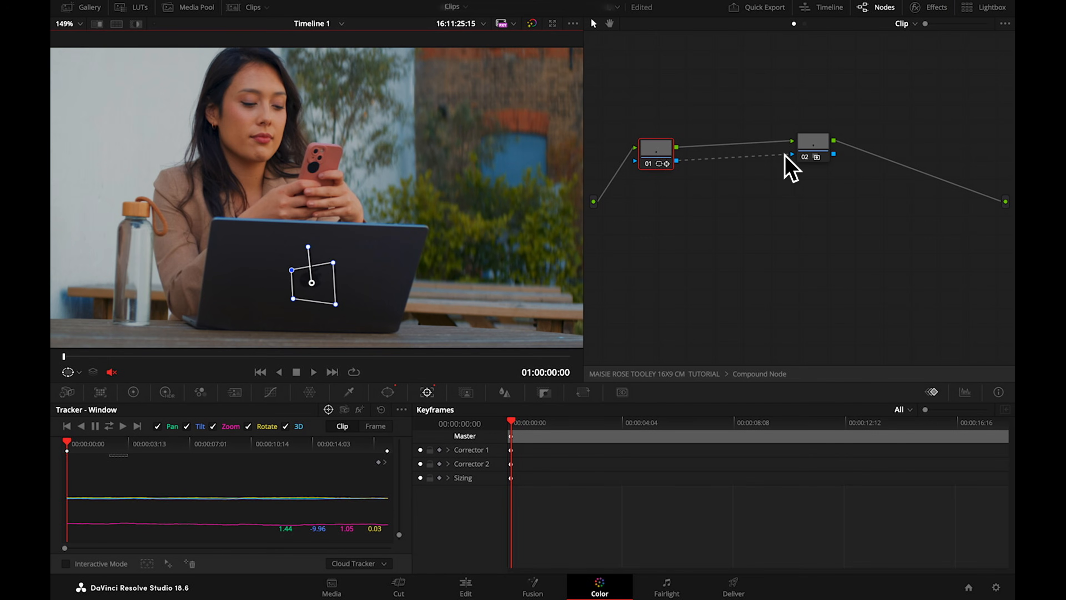
- Apply the Patch Replacer effect to node 02
click(815, 156)
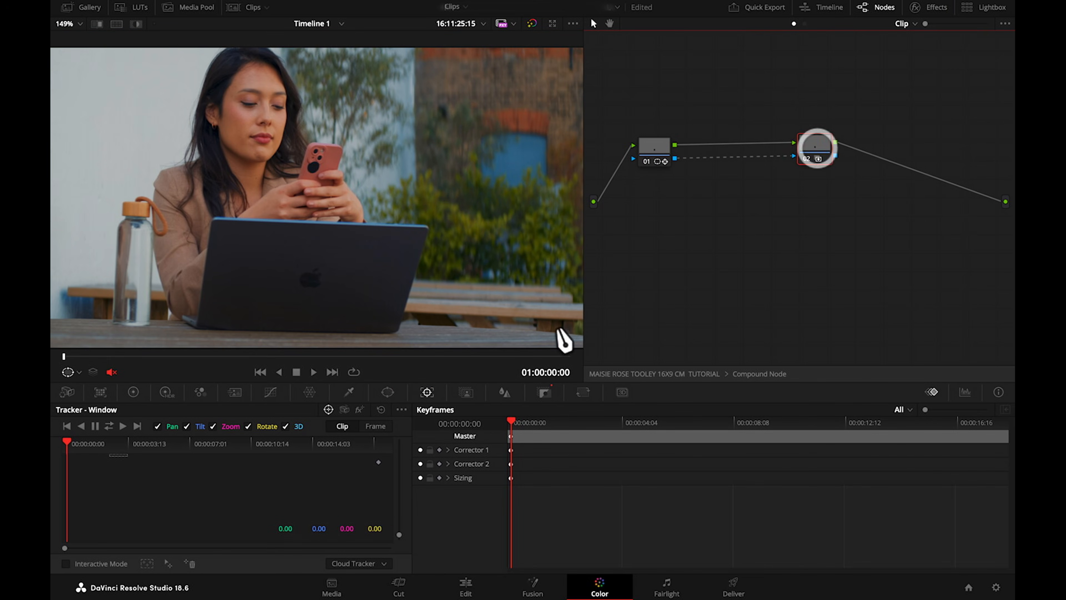
click(656, 156)
click(822, 156)
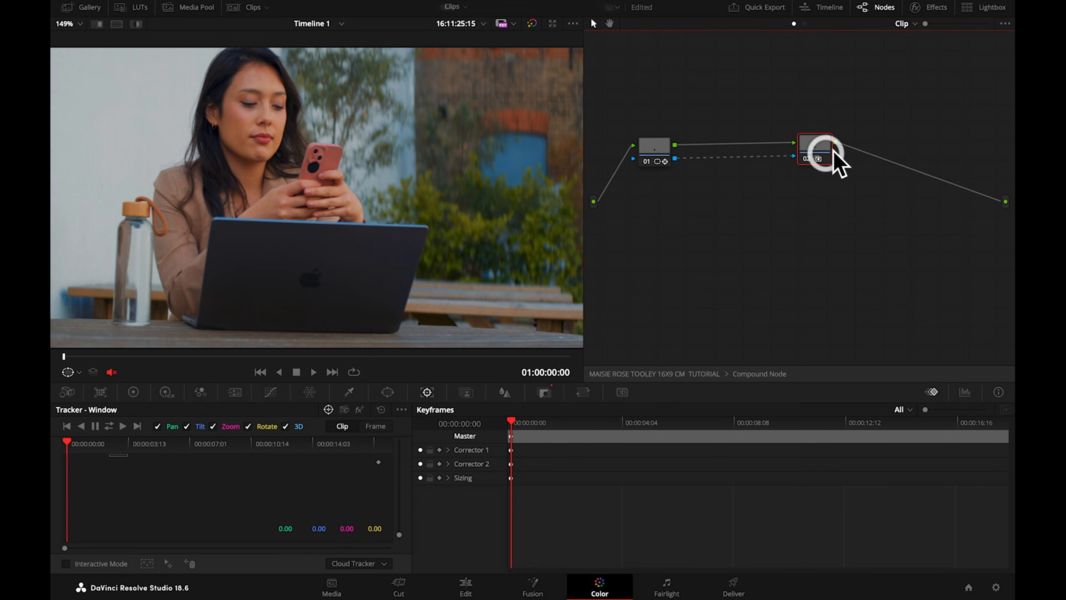
click(939, 7)
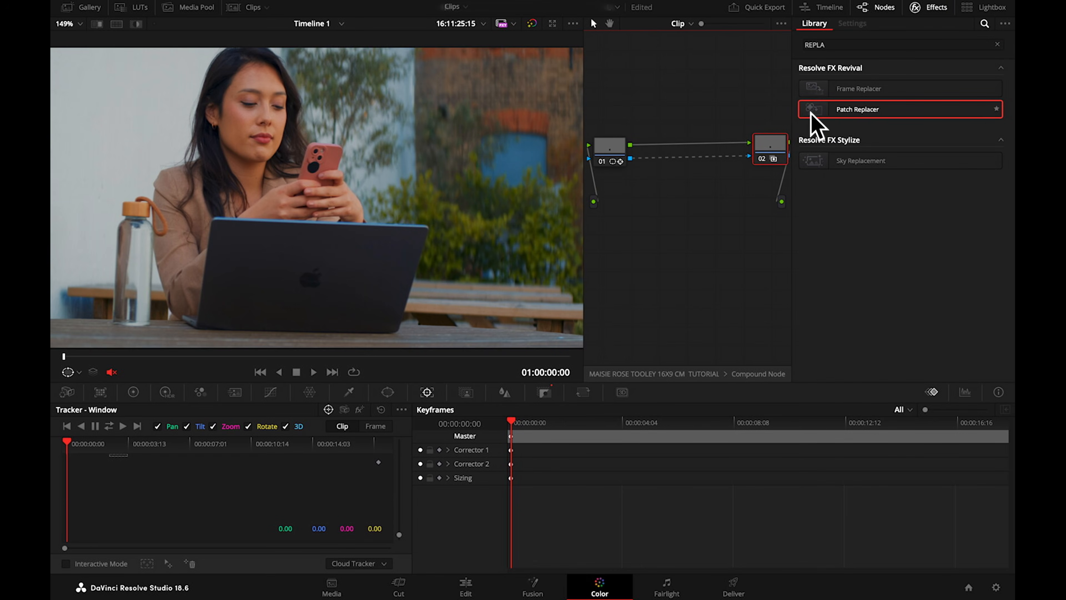
drag(808, 113, 768, 153)
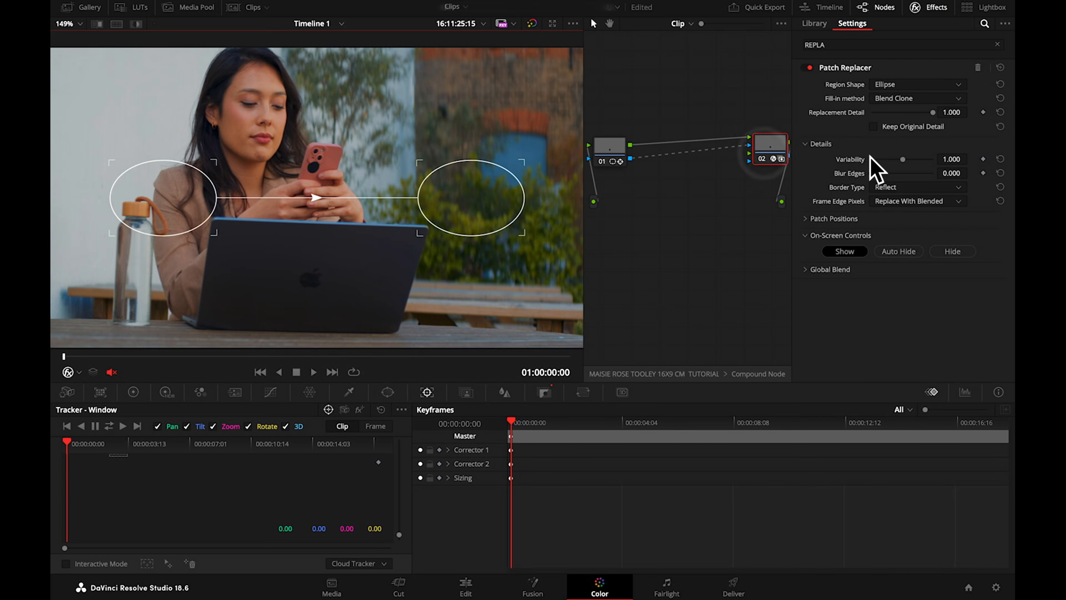
- Shrink the Patch Replacer ellipses, placing the target over the laptop logo and the source on the blank lid beside it, and check the enlarged view
drag(523, 232, 329, 277)
drag(166, 201, 378, 286)
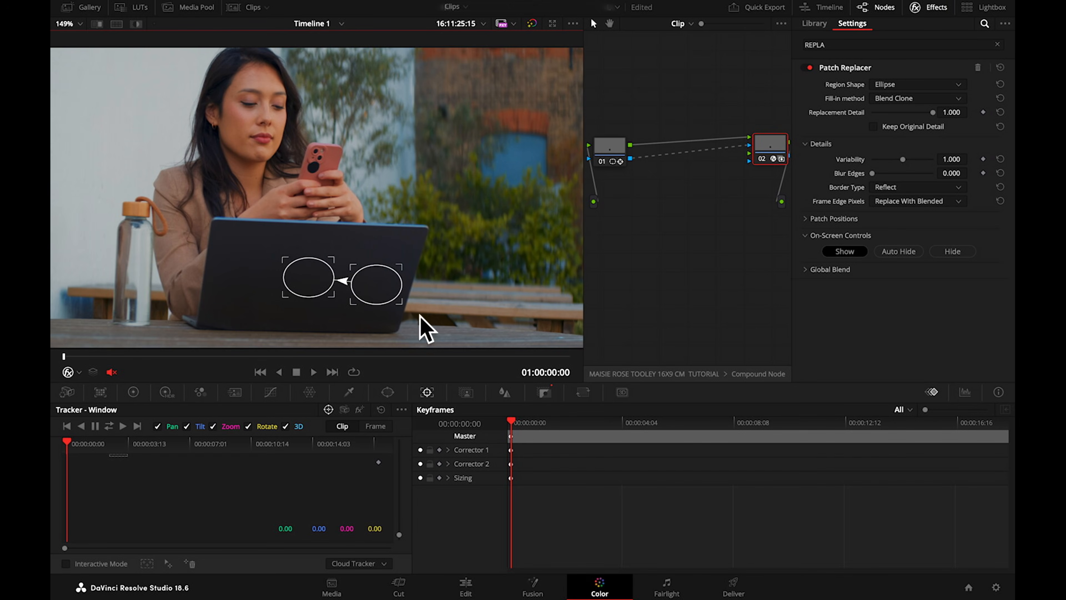
key(shift+f)
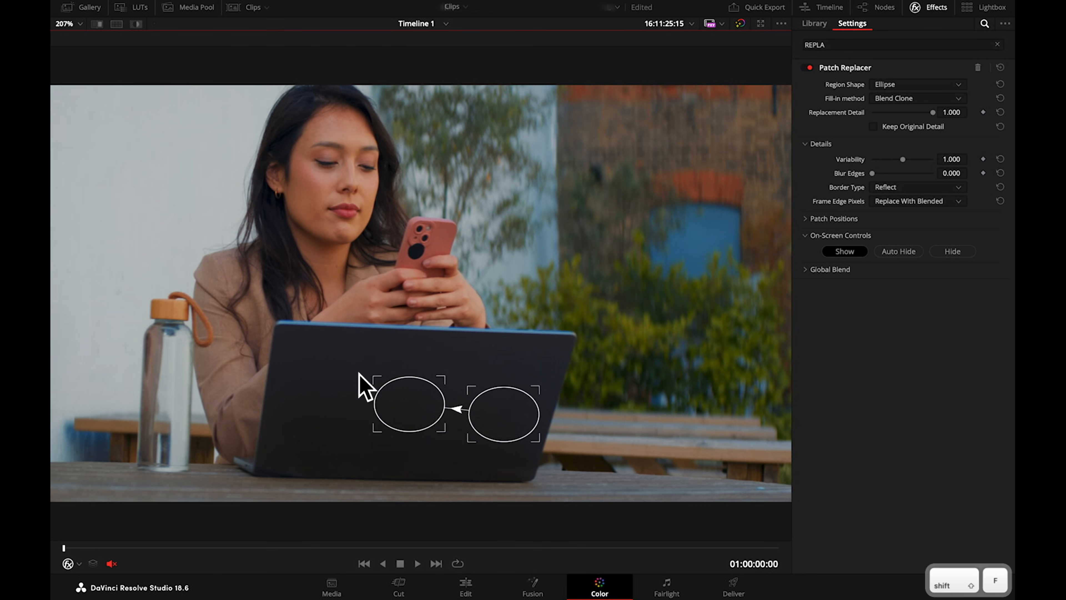
key(shift+d)
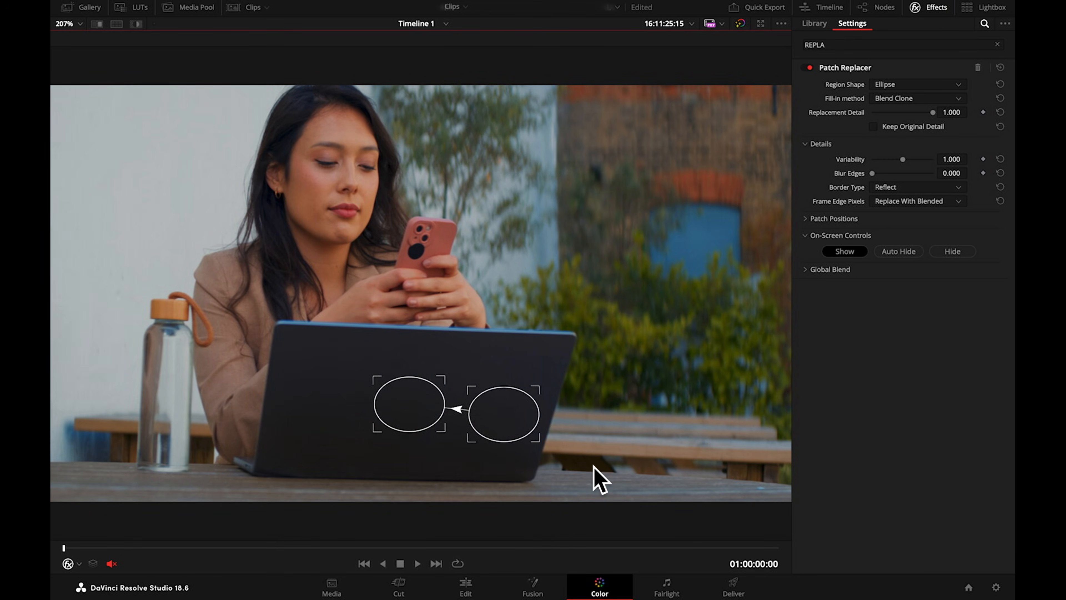
key(shift+f)
click(701, 226)
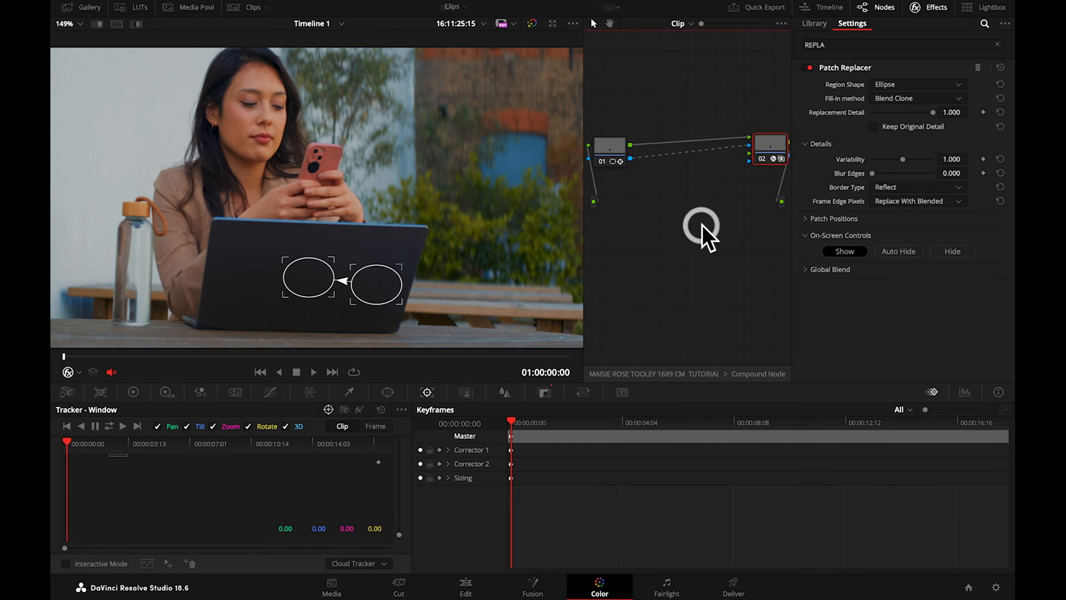
- Select node 01 and play the clip in the enlarged viewer to inspect the laptop lid for traces of the logo
click(615, 148)
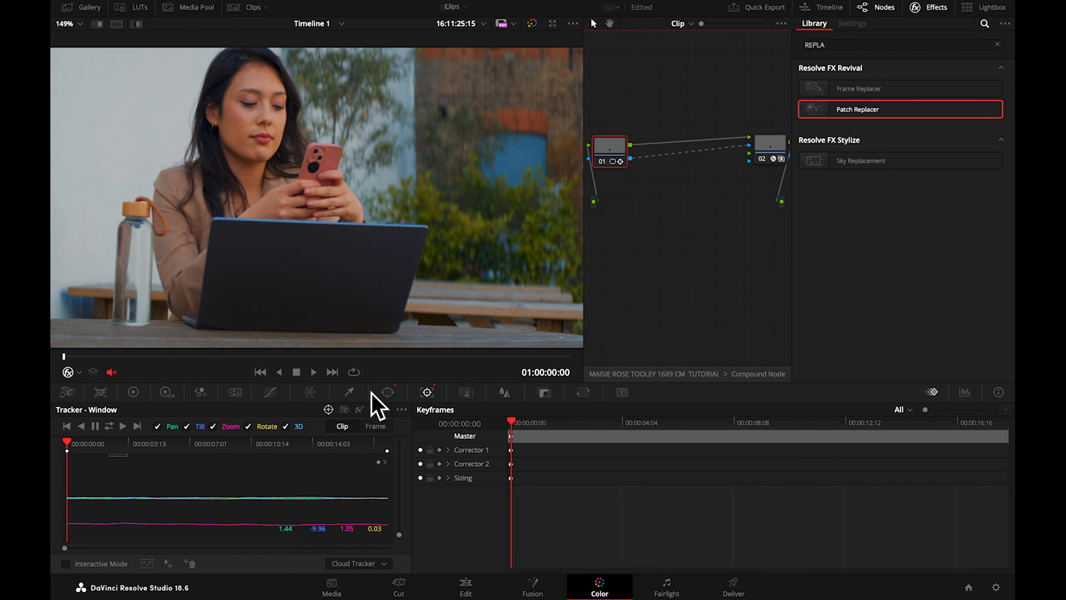
key(shift+f)
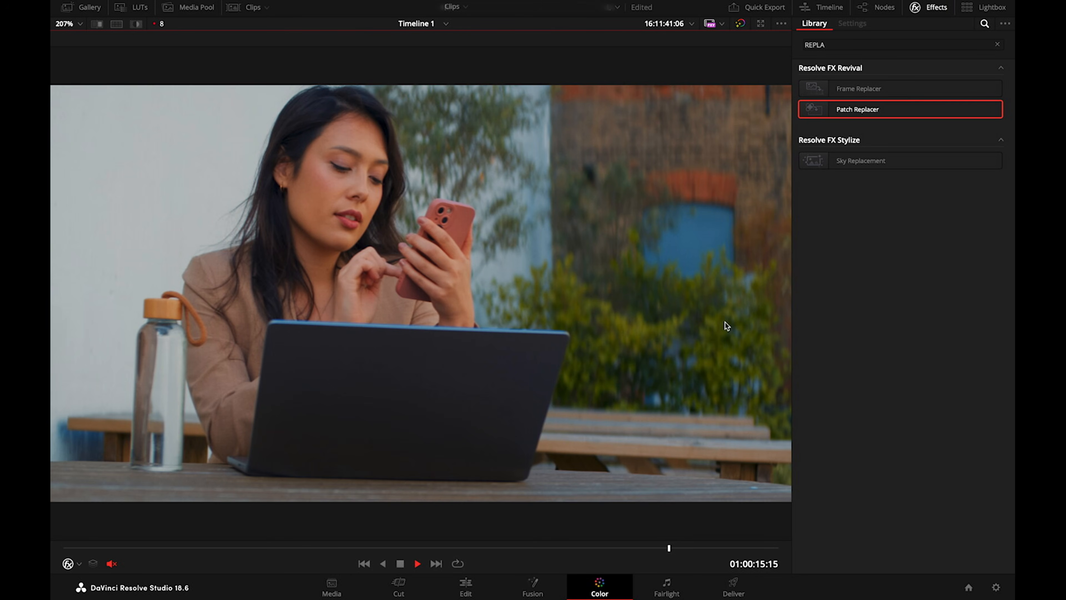
key(space)
key(shift+f)
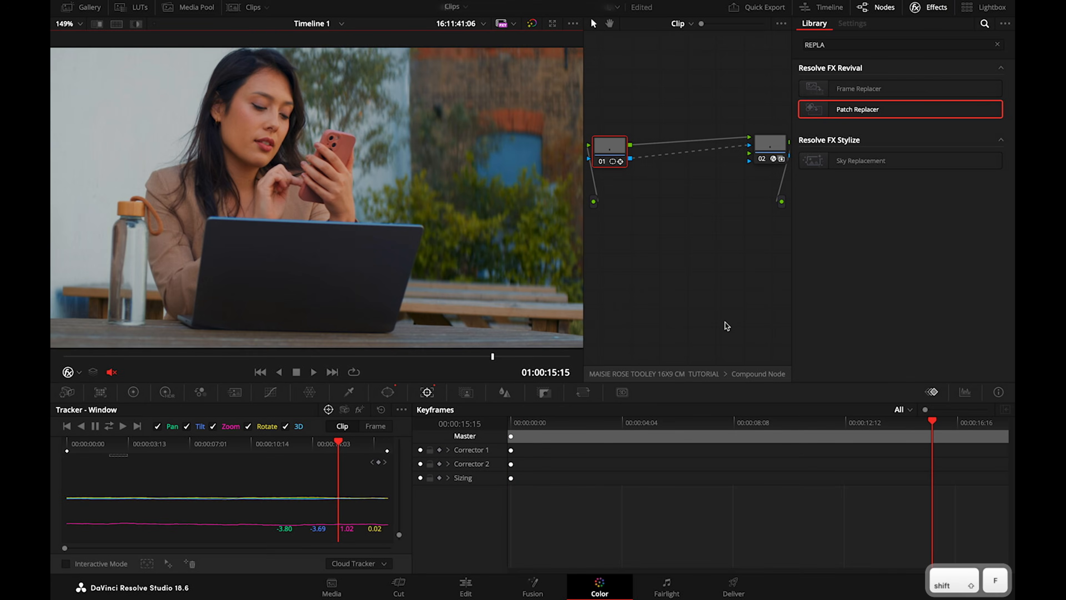
- Set the Patch Replacer region shape on node 02 to Alpha channel
click(932, 8)
click(809, 153)
click(932, 8)
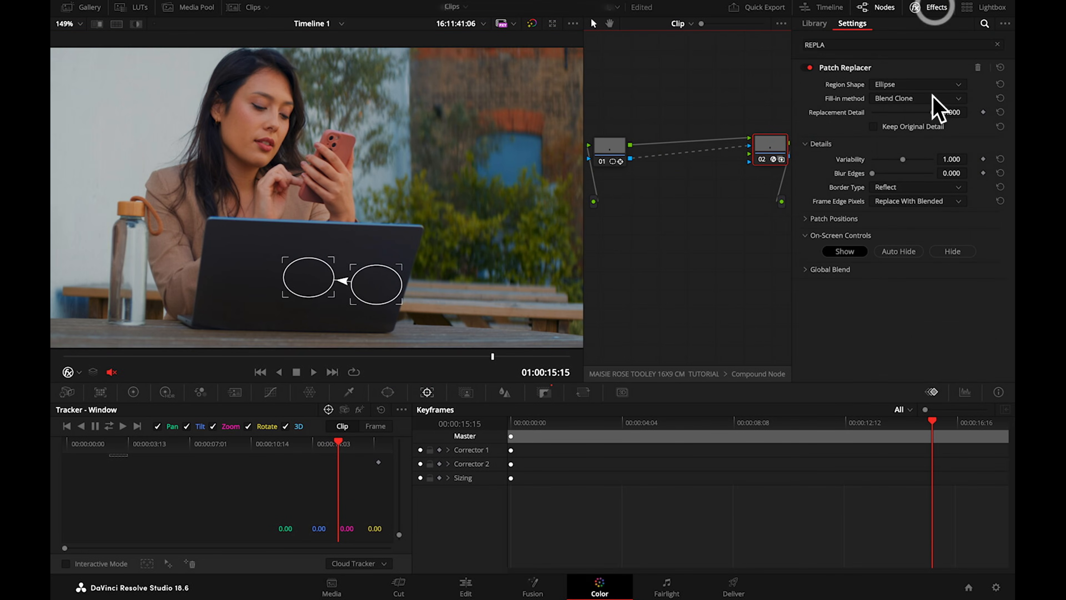
click(892, 84)
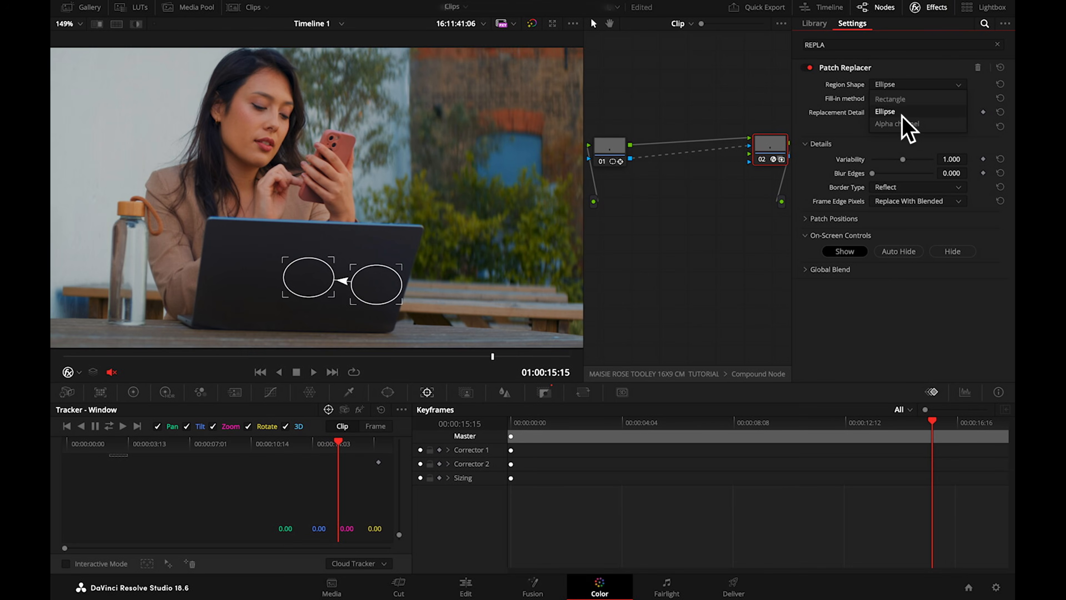
click(897, 124)
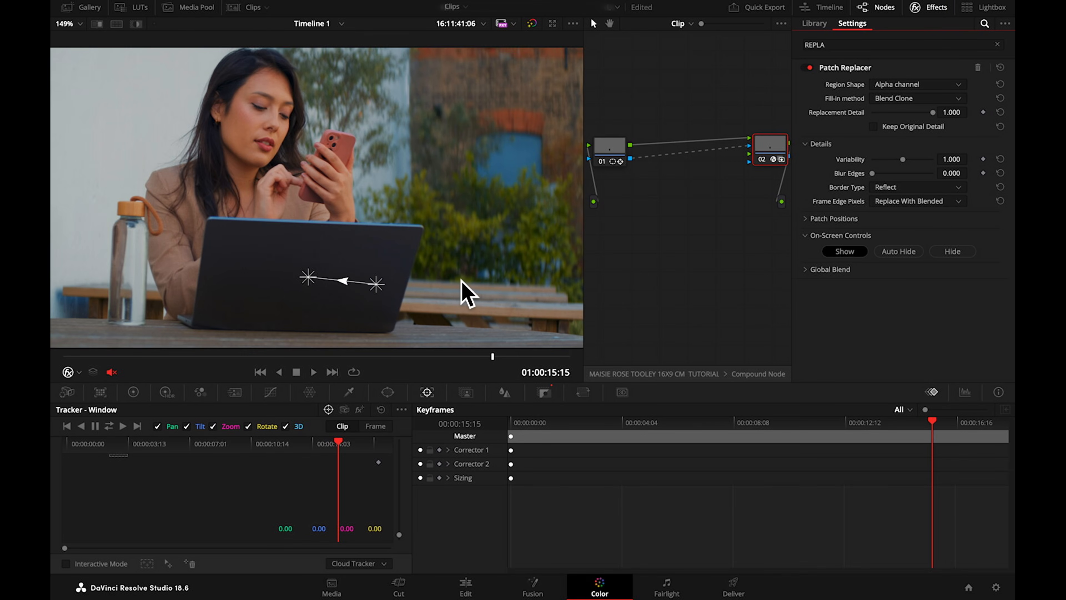
- Play the clip in the enlarged viewer to examine the Alpha channel patch, and return to the normal viewer layout
key(shift+f)
key(space)
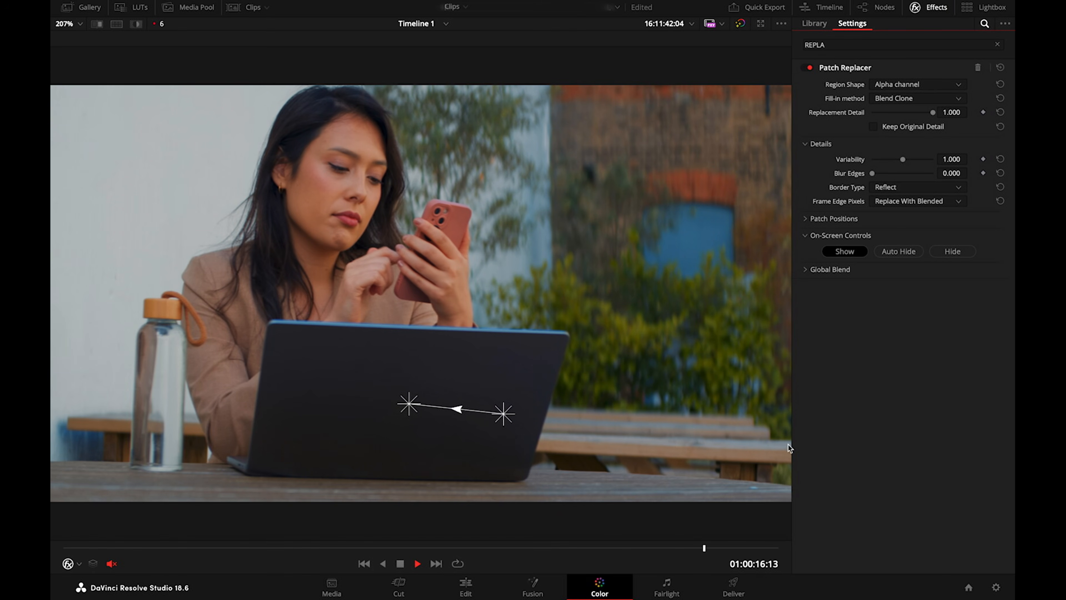
key(space)
drag(271, 549, 73, 550)
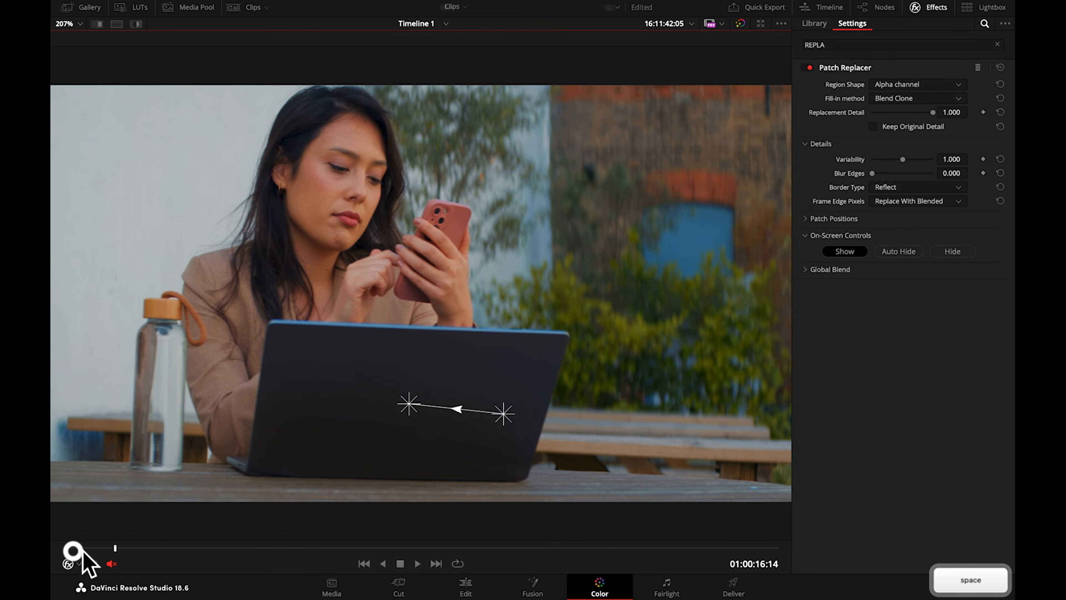
key(Escape)
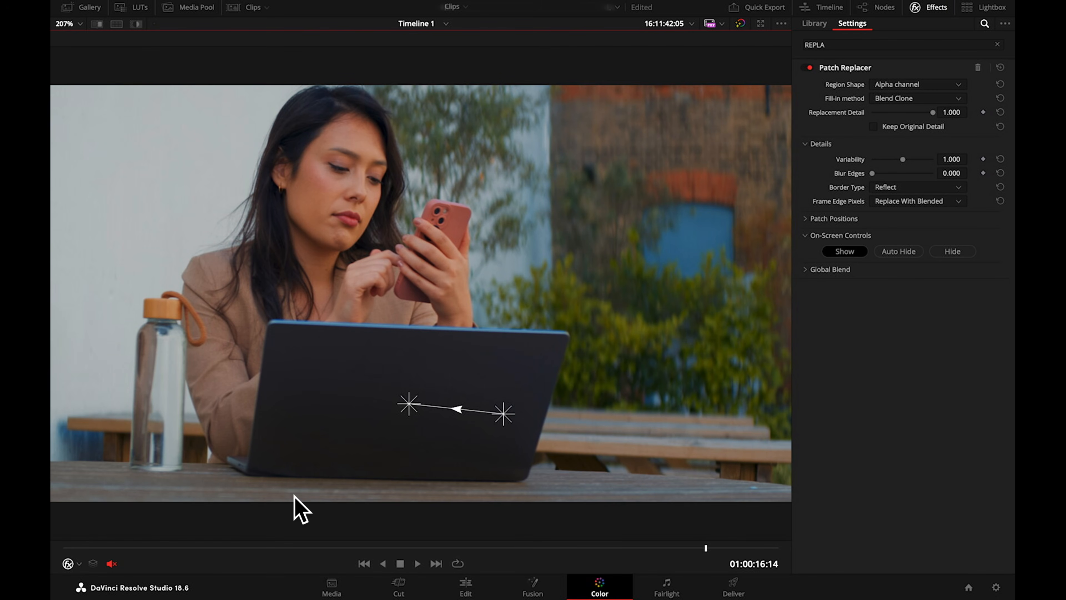
key(shift+d)
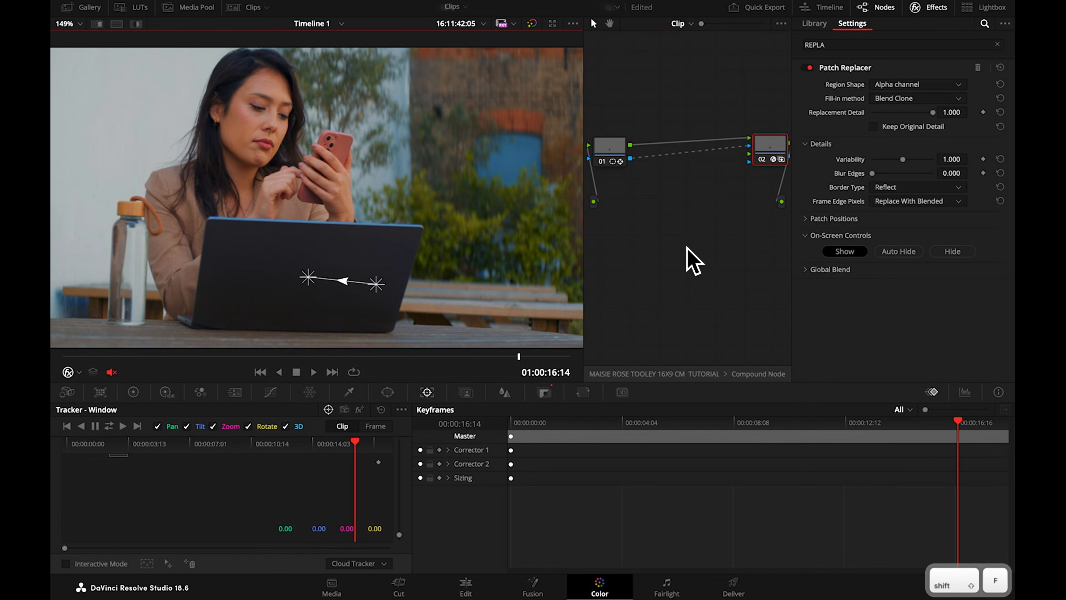
click(714, 222)
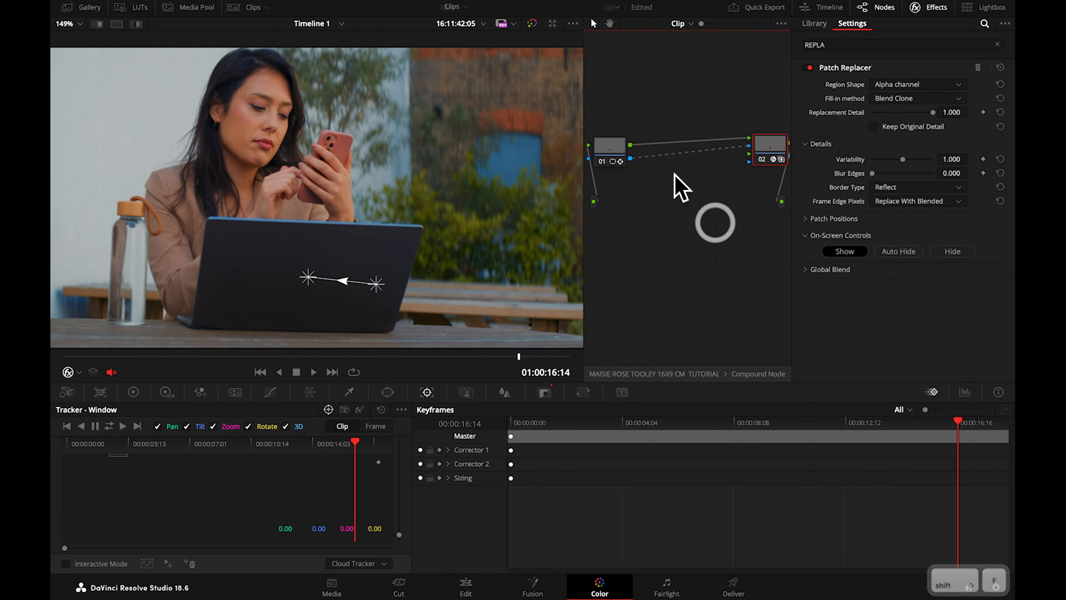
- Set the Patch Replacer region shape to Ellipse and scrub through the clip to check the laptop lid
click(919, 55)
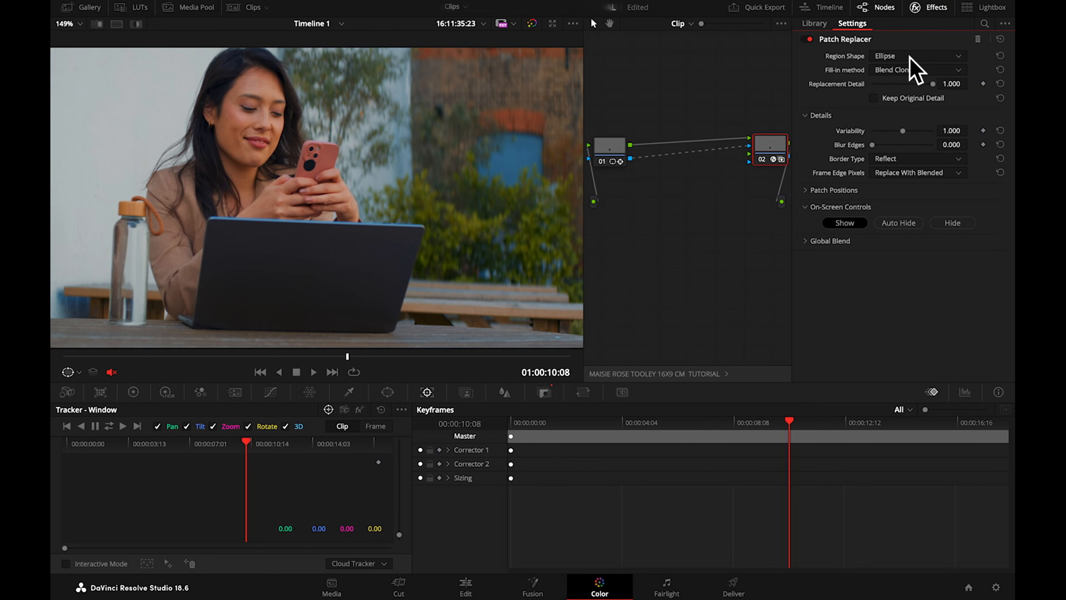
drag(237, 373, 212, 371)
drag(502, 369, 262, 373)
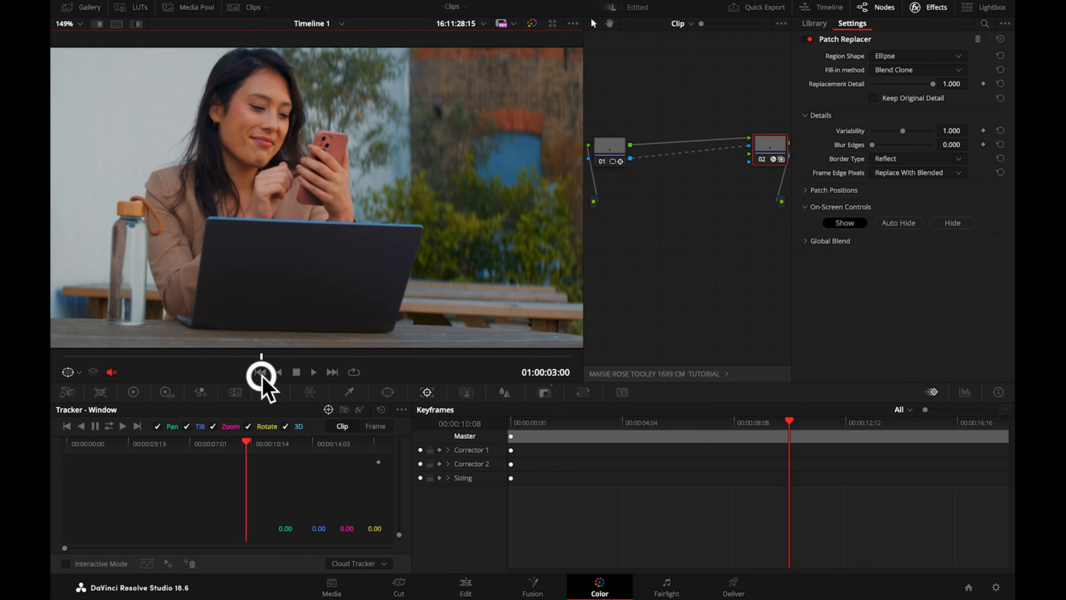